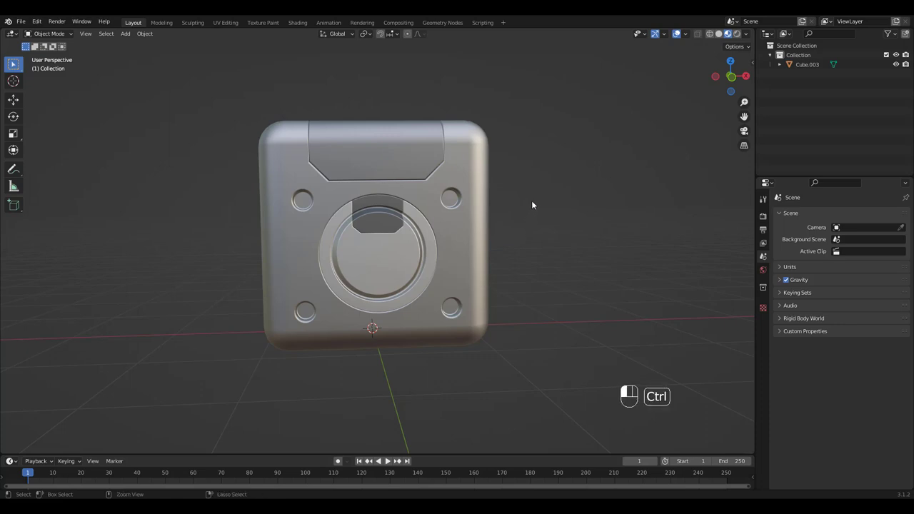
Switch the viewport to solid shading for the panelled cube
ctrl+middle_drag(540, 212, 505, 245)
click(717, 33)
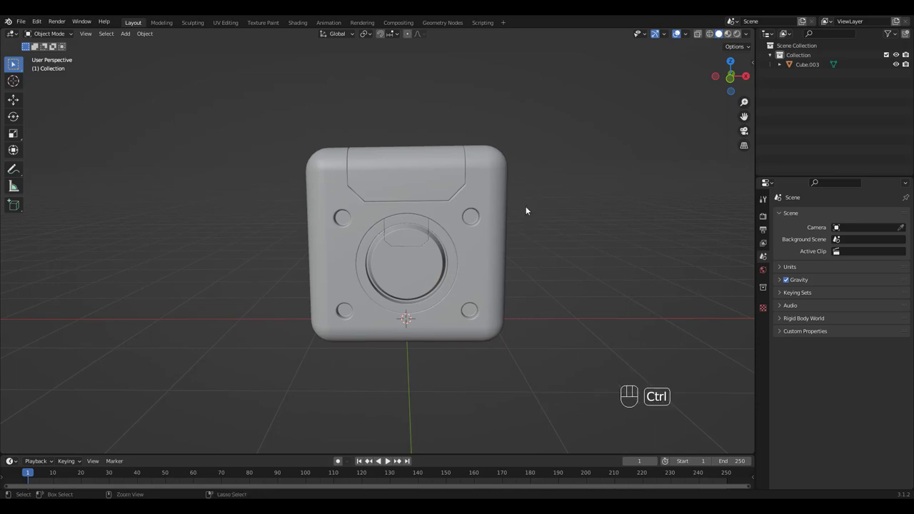
ctrl+middle_drag(526, 208, 534, 198)
Rotate the panelled cube by -90° about the global X axis so its detailed face points up
click(483, 254)
key(r)
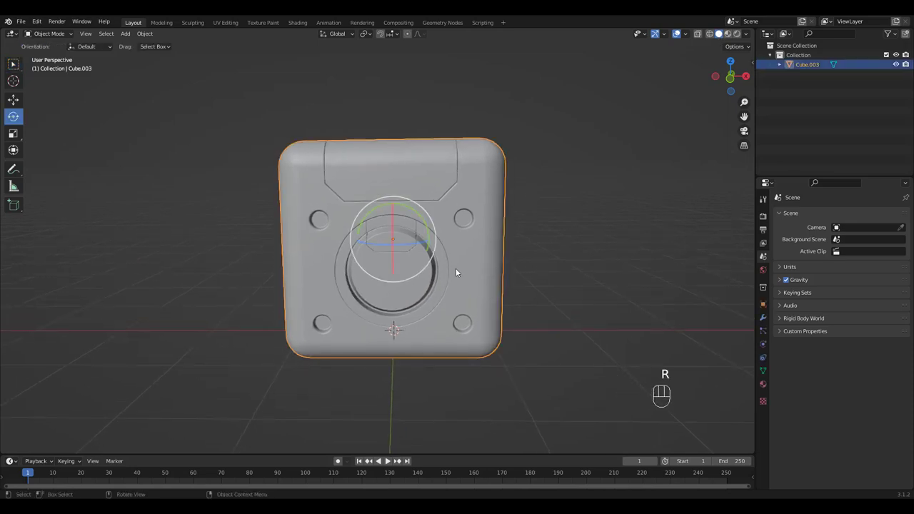
drag(394, 215, 382, 193)
click(88, 440)
click(122, 411)
key(BackSpace)
text(-90)
key(Return)
Add a camera at the world origin, working from the top orthographic view
key(KP_7)
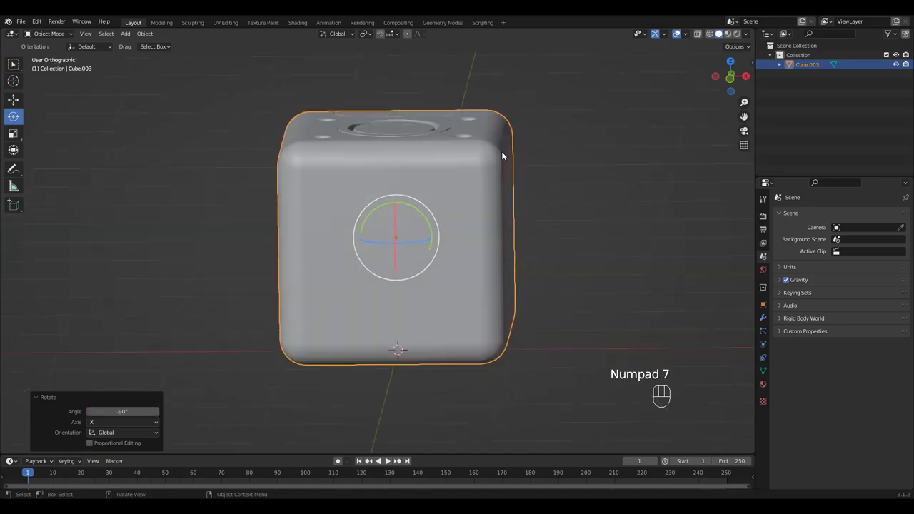
ctrl+middle_drag(550, 205, 562, 244)
click(575, 204)
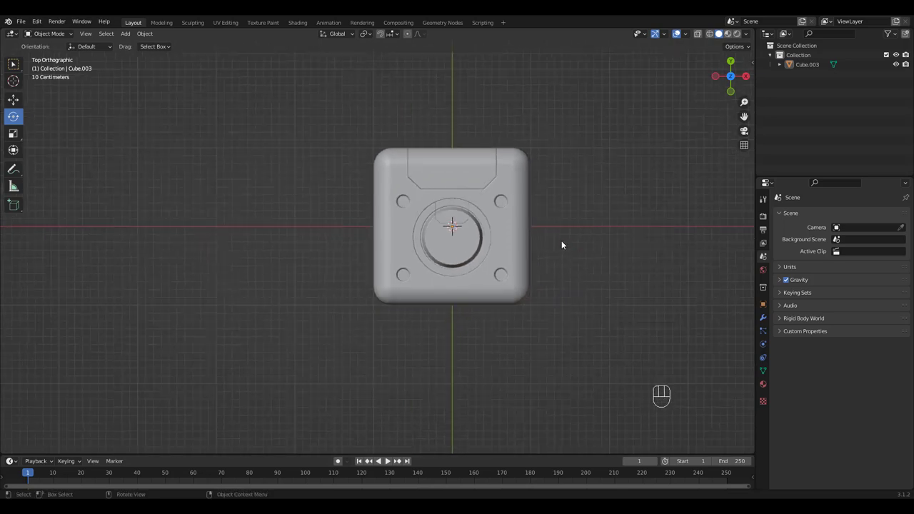
key(shift+a)
click(560, 242)
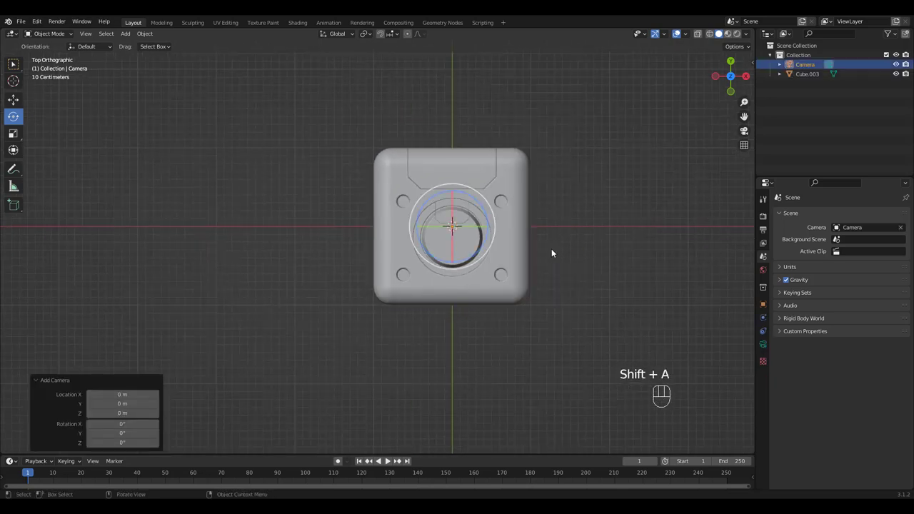
Raise the camera above the cube along Z, about 3.28 m and a further 0.57 m
middle_drag(551, 250, 543, 219)
key(shift+space)
key(g)
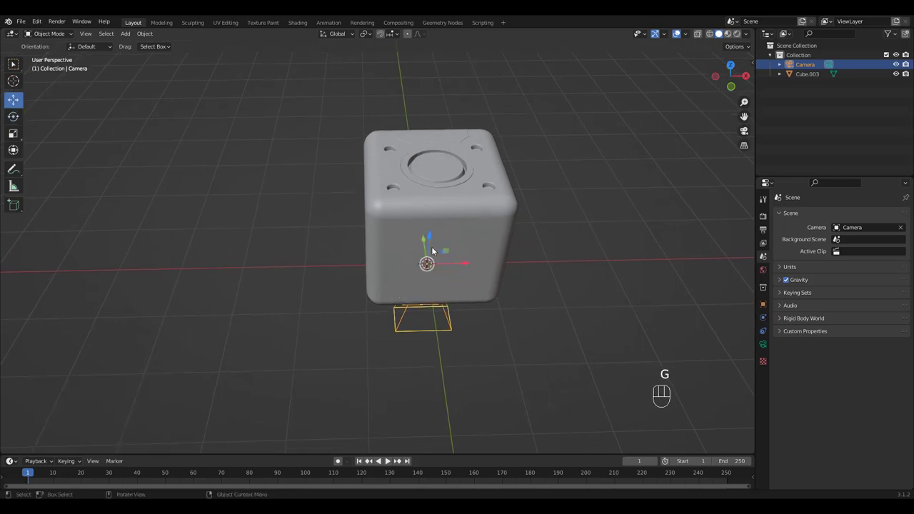
key(z)
click(602, 133)
shift+middle_drag(601, 133, 435, 159)
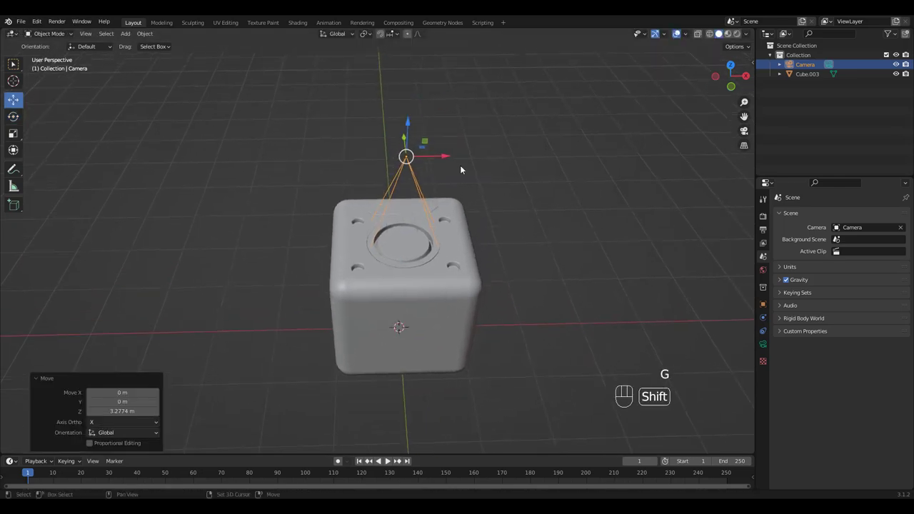
key(g)
key(z)
click(748, 275)
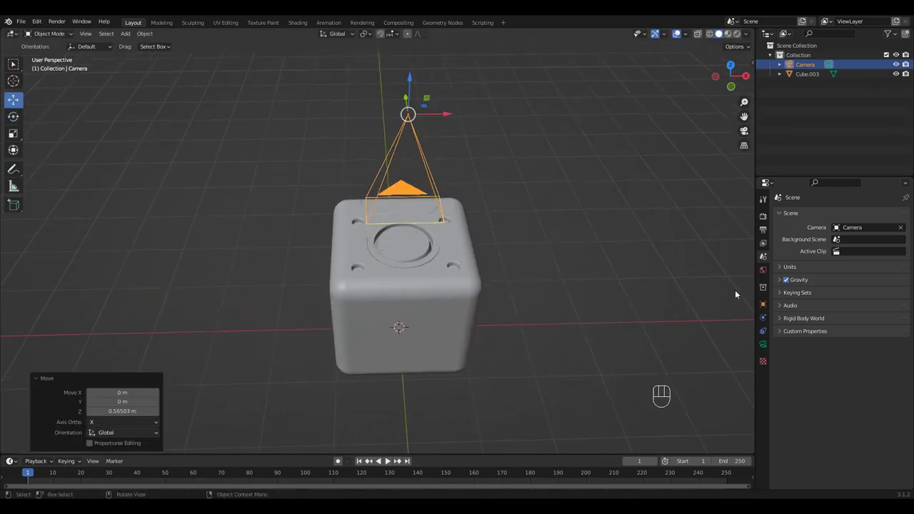
Look through the camera and set its lens type to Orthographic
key(KP_7)
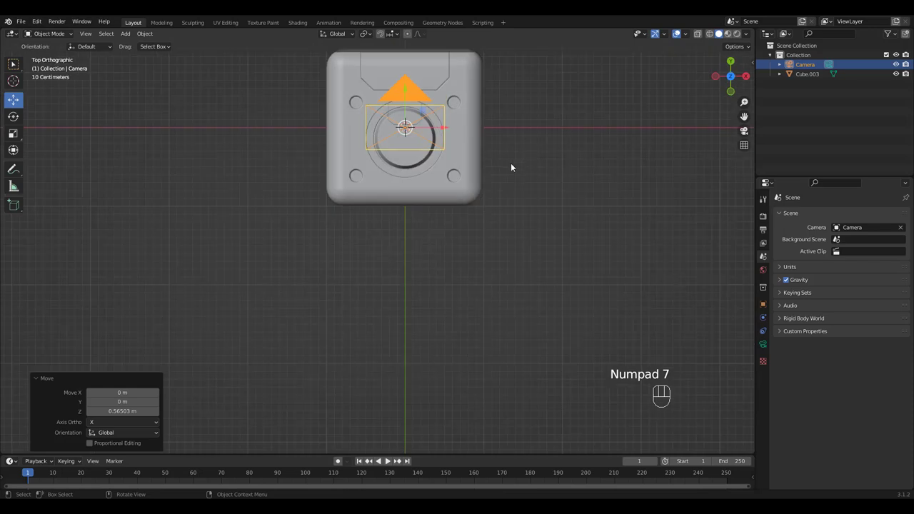
key(KP_0)
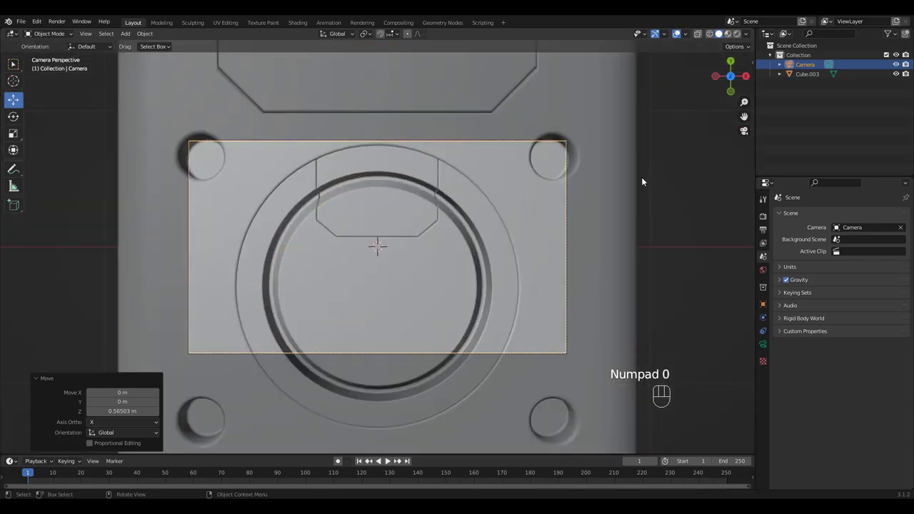
click(762, 344)
click(853, 245)
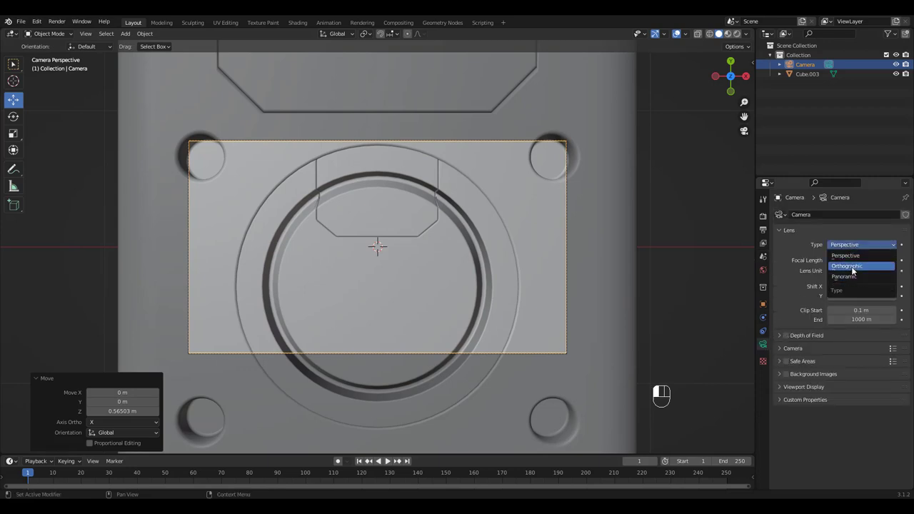
click(853, 266)
Set the output resolution to 1024 by 1024 px
click(762, 229)
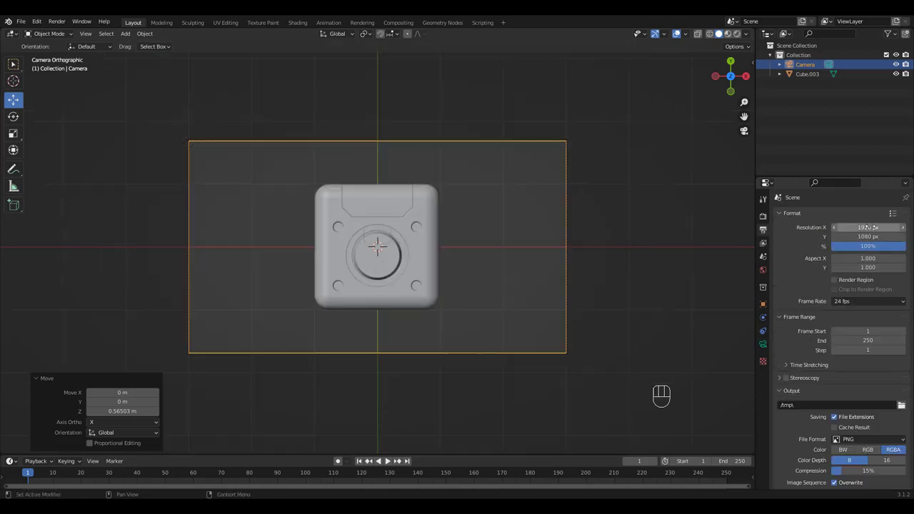
drag(867, 227, 847, 269)
text(1024)
key(Return)
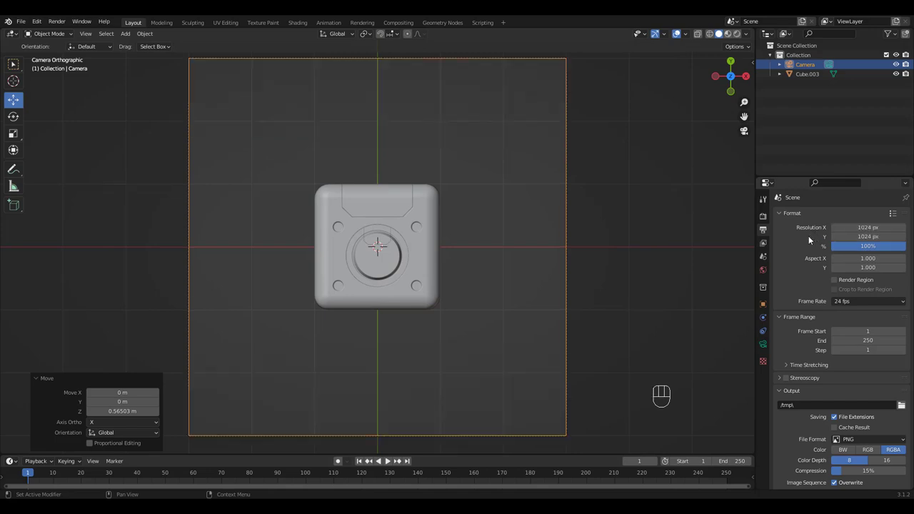
Set the scene's colour management view transform to Standard
click(762, 215)
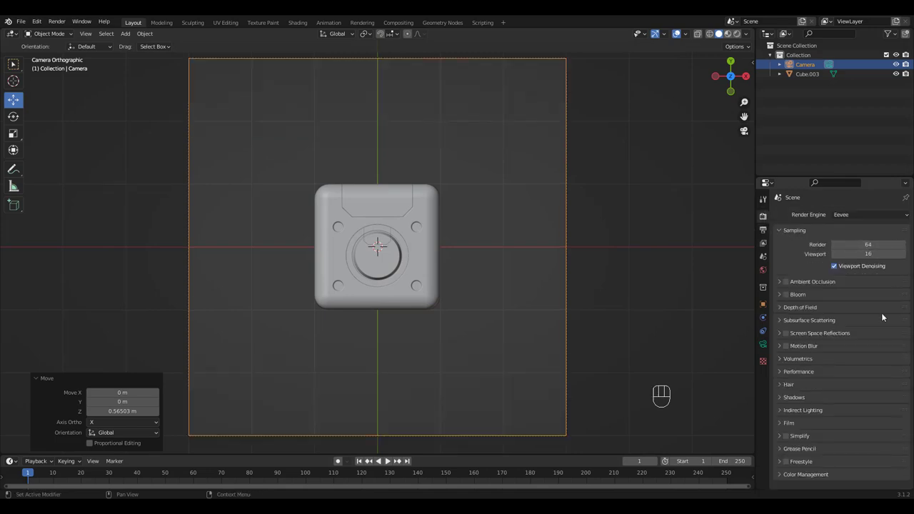
click(784, 474)
scroll(814, 435, down, 3)
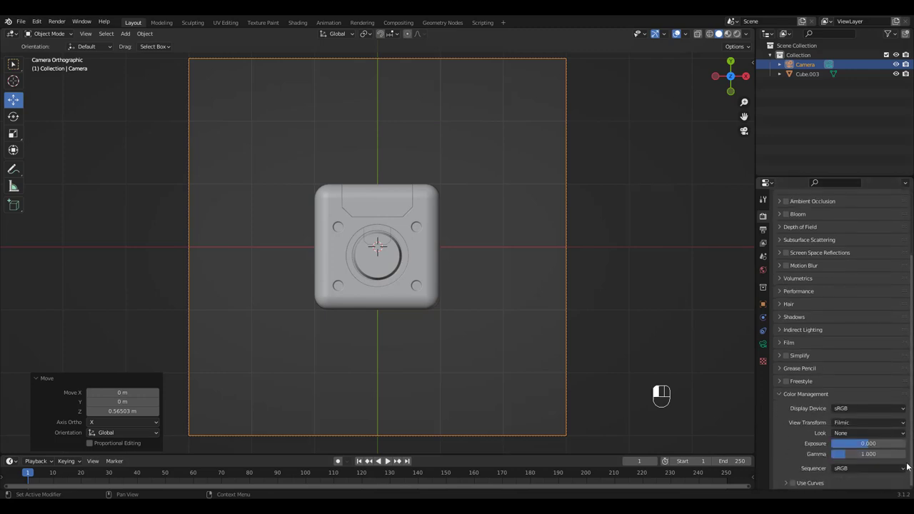
click(840, 426)
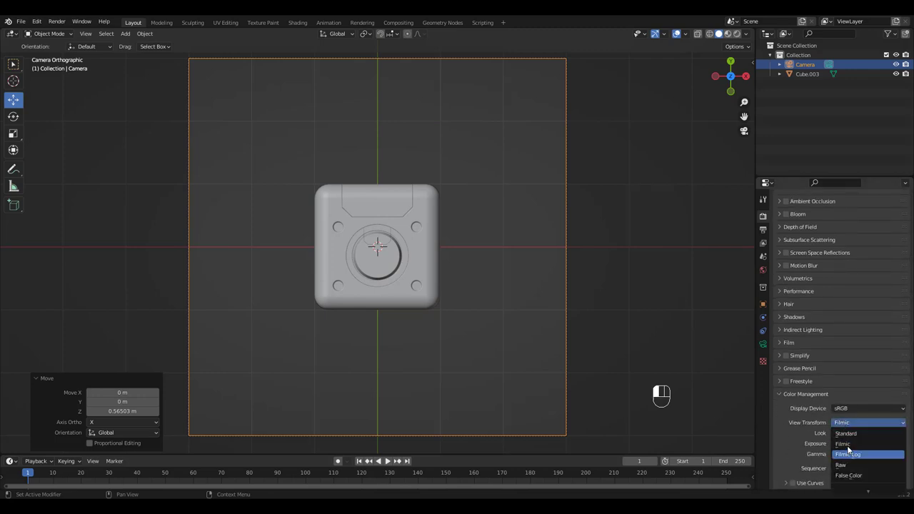
click(840, 454)
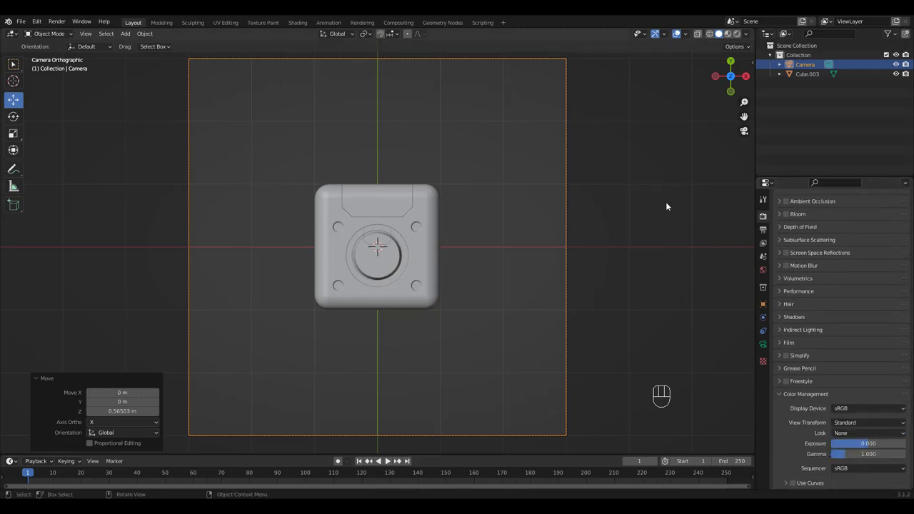
Set the camera's orthographic scale to 1.5 so the detailed panel area fills the frame
click(763, 344)
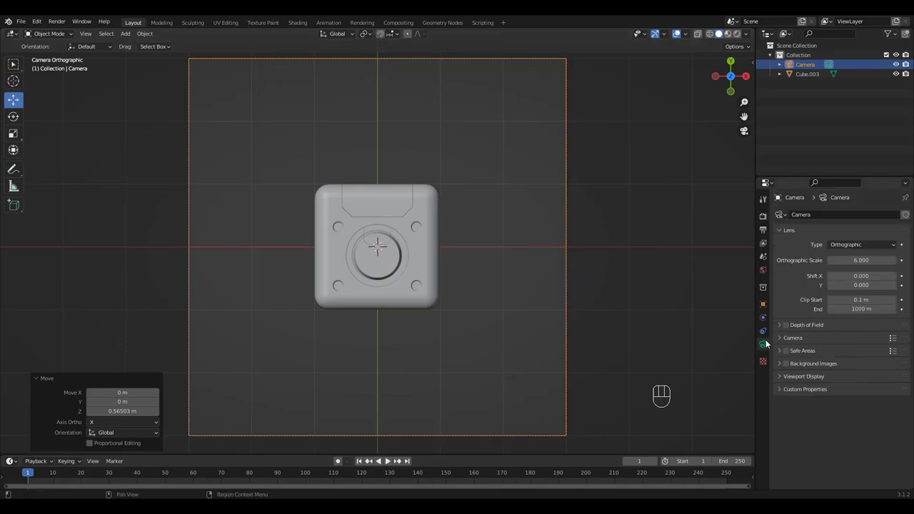
mouse_move(860, 260)
mouse_down()
mouse_move(843, 260)
mouse_move(863, 261)
mouse_up()
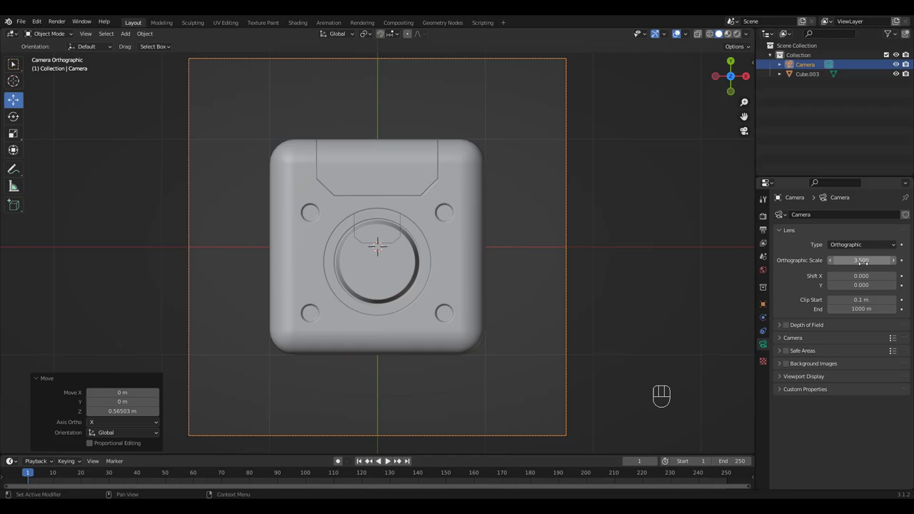
key(KP_1)
key(KP_Decimal)
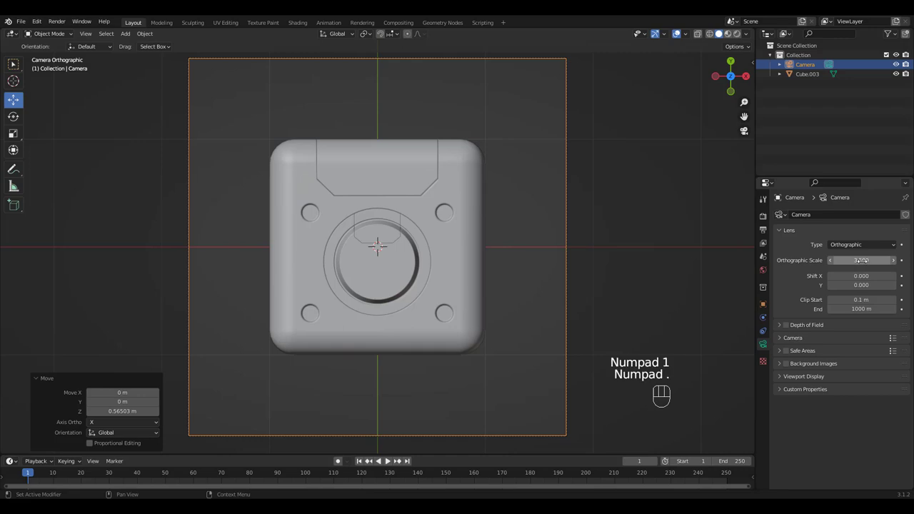
click(860, 259)
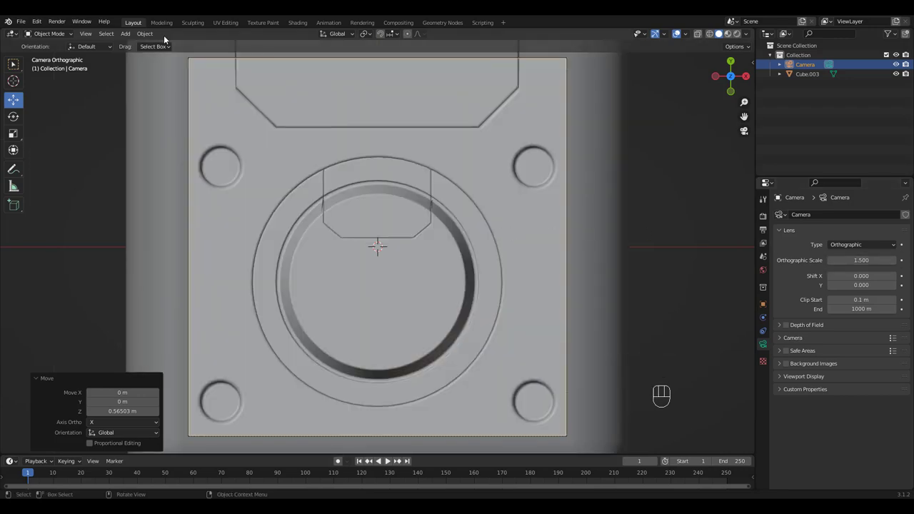
Set the viewport lighting to MatCap and choose the blue-violet normal-map material
click(745, 34)
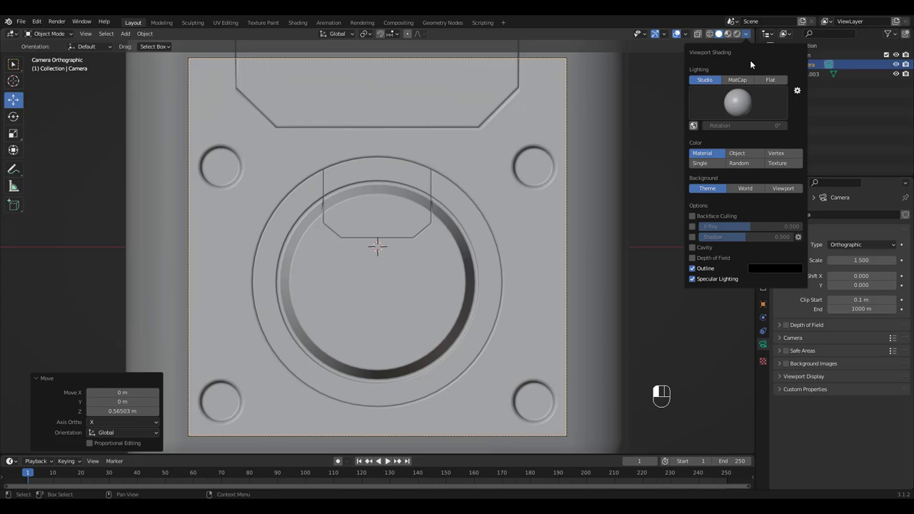
click(742, 81)
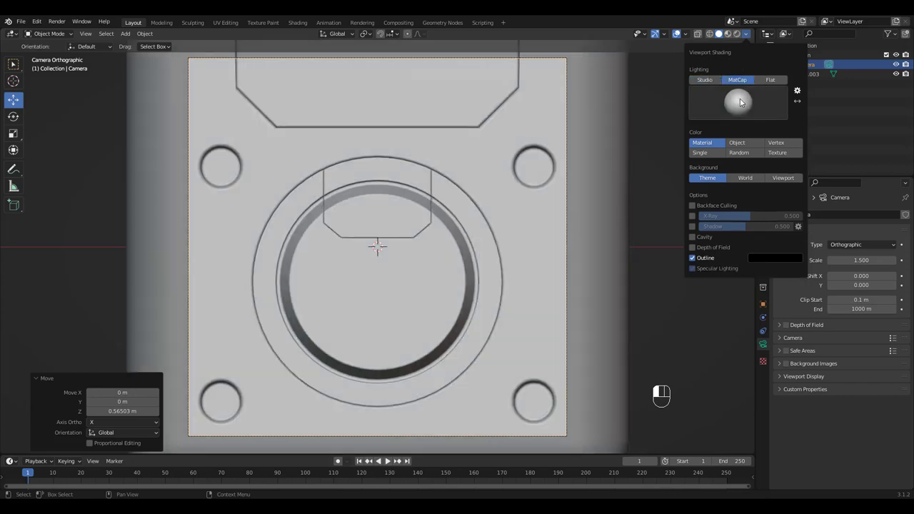
click(740, 102)
click(744, 136)
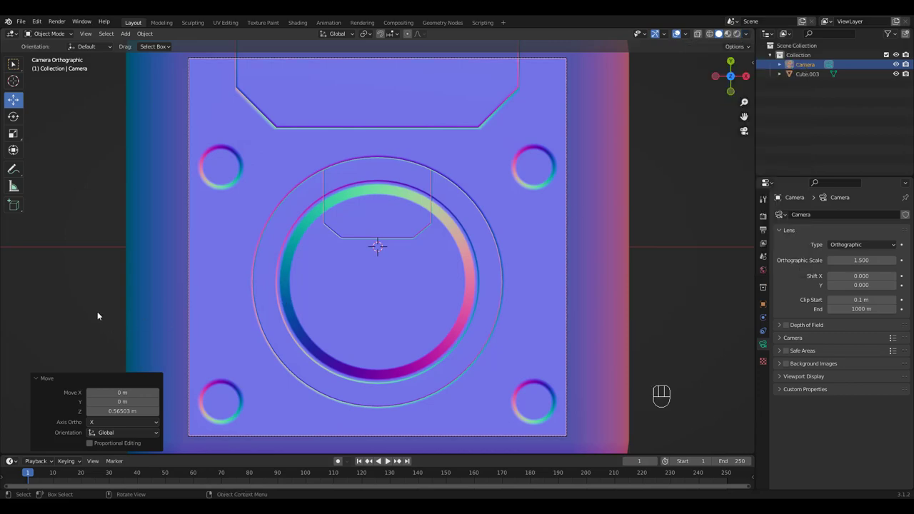
Render the viewport image, save a copy as decal.png in the decal folder and close the render window
click(85, 34)
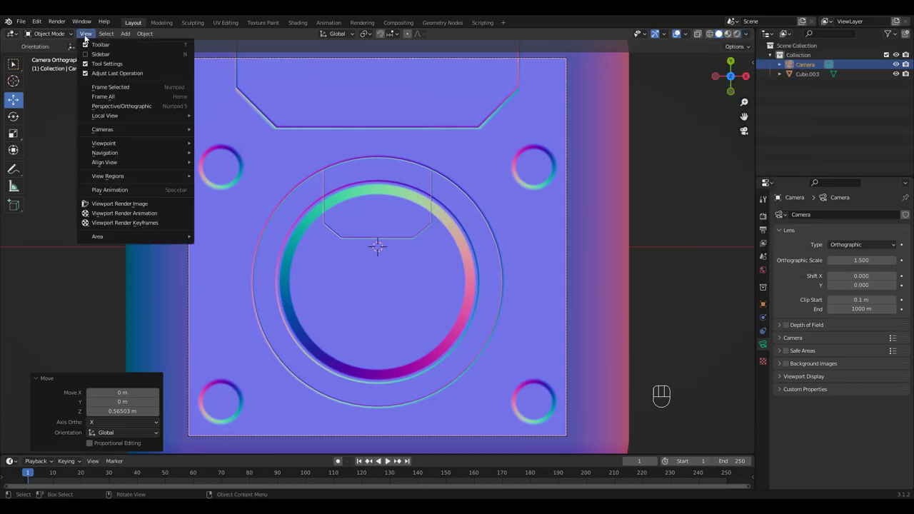
click(121, 208)
click(86, 25)
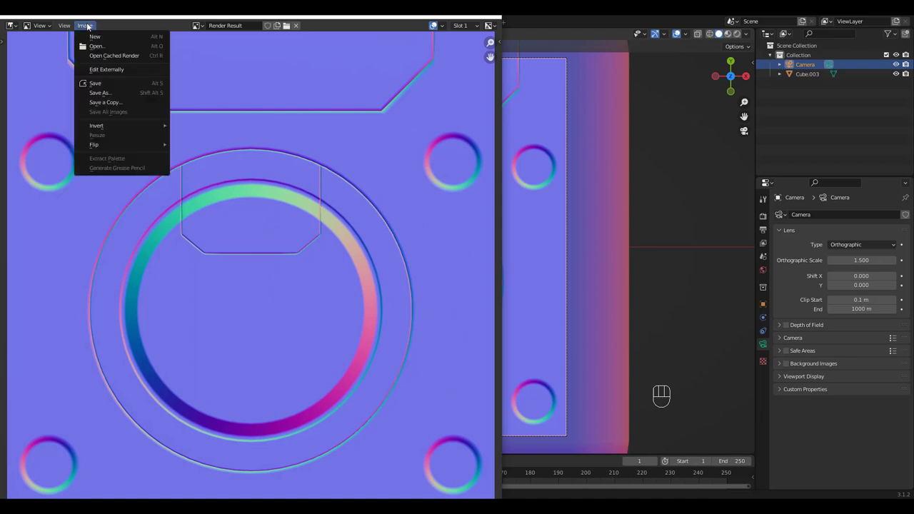
click(100, 102)
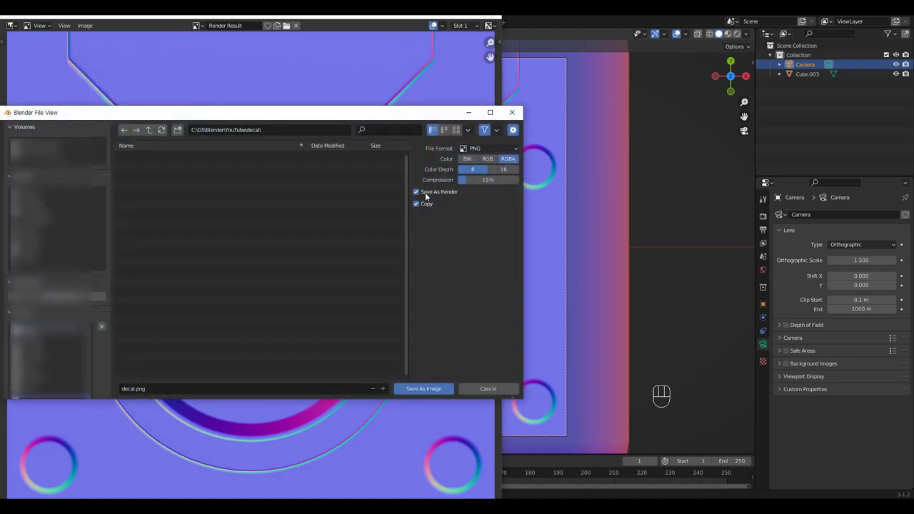
click(417, 389)
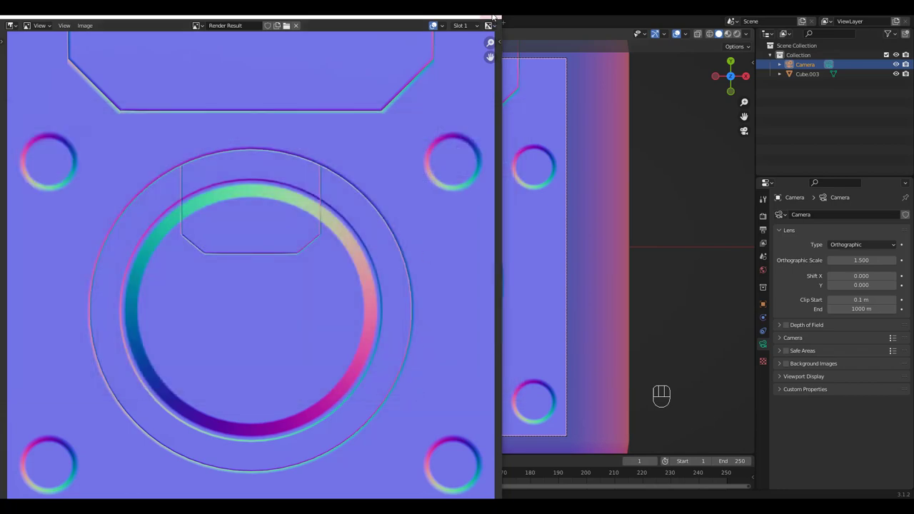
click(494, 19)
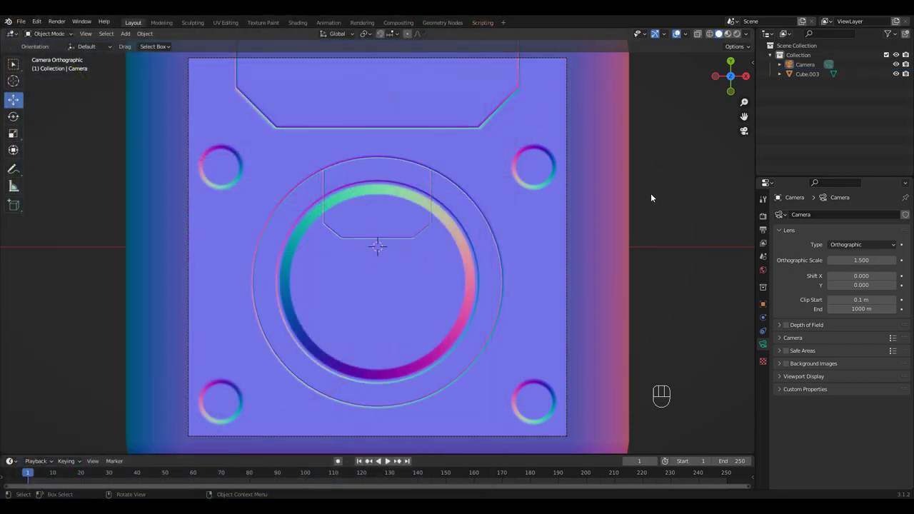
Hide both the camera and the panelled cube
middle_drag(653, 196, 568, 152)
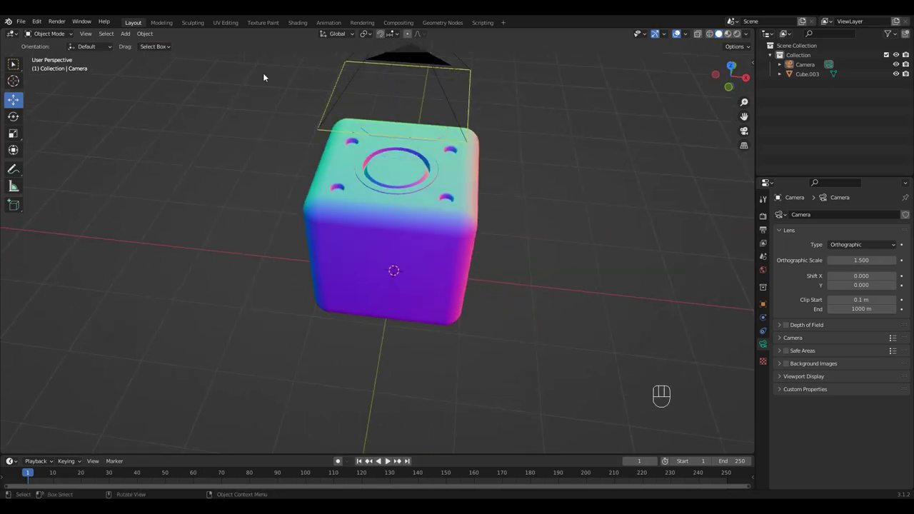
key(a)
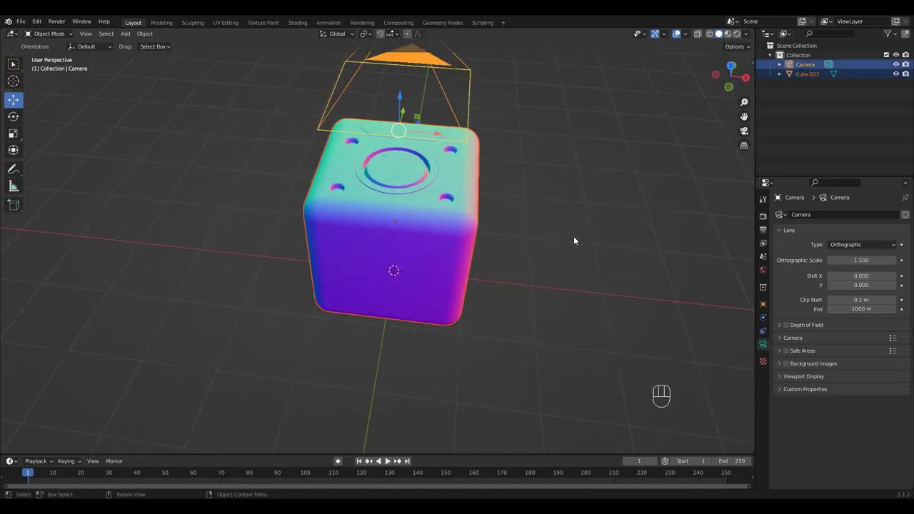
key(h)
Add a 2 m cube at the world origin and set the viewport lighting to Studio
middle_drag(477, 228, 451, 219)
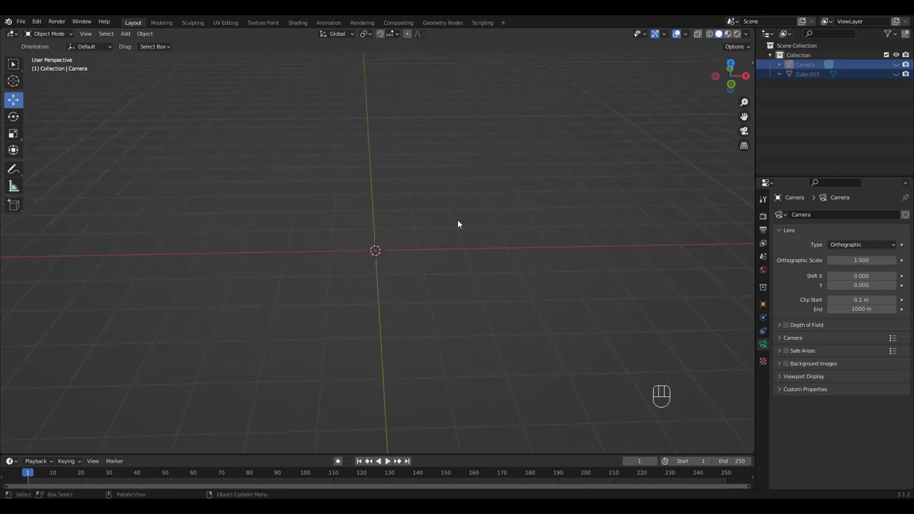
key(shift+a)
mouse_move(464, 79)
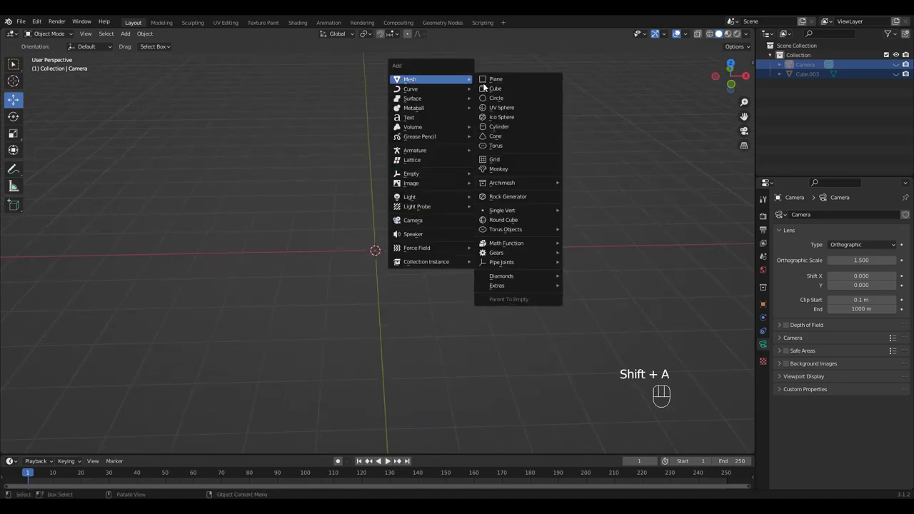
click(494, 89)
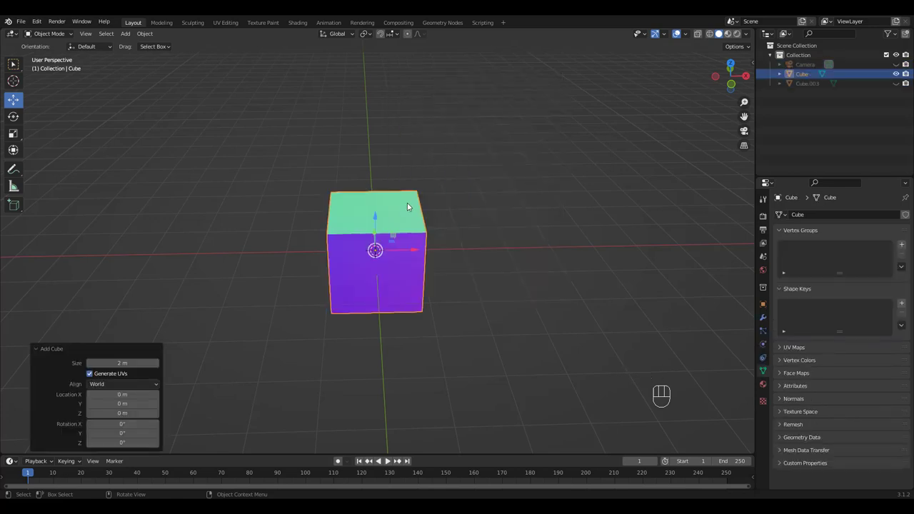
click(744, 33)
click(742, 78)
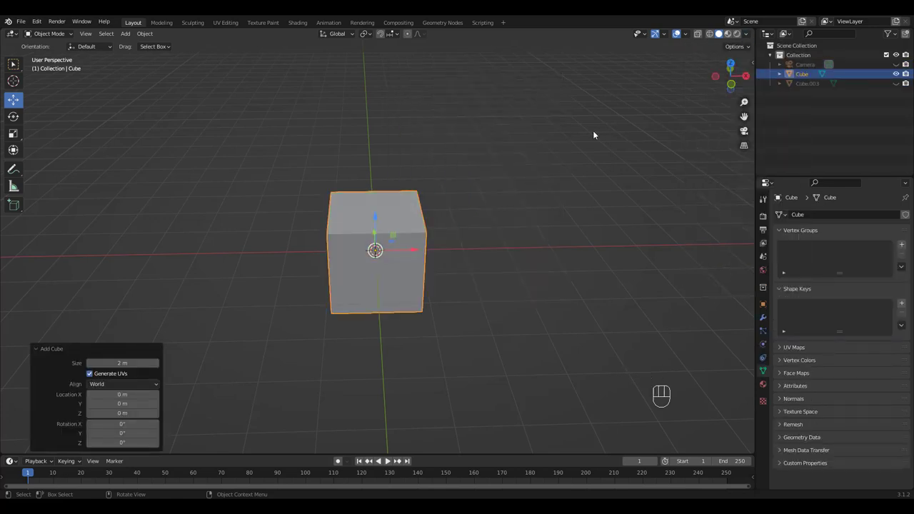
Raise the cube above the grid floor and bevel all its edges with a width of about 0.17 m and 4 segments
drag(388, 238, 446, 126)
middle_drag(446, 130, 465, 179)
key(Tab)
key(ctrl+b)
key(f)
key(f)
key(f)
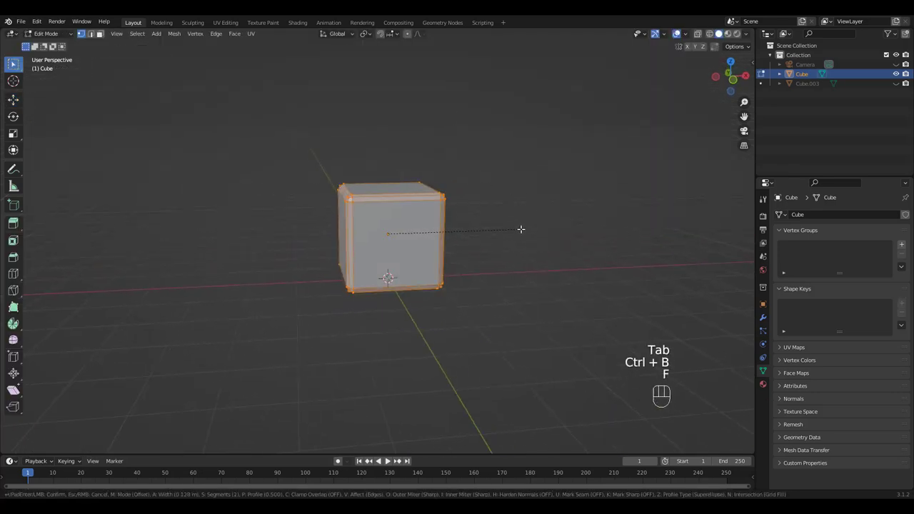
click(521, 228)
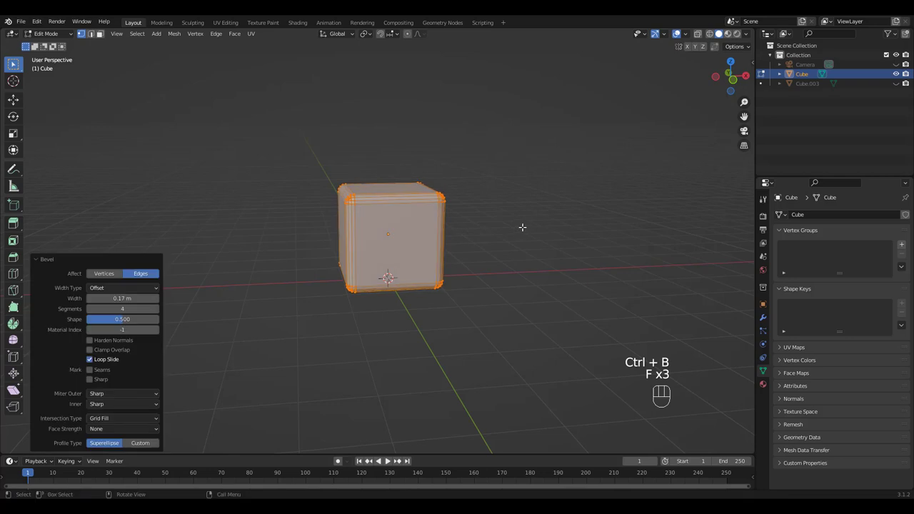
key(Tab)
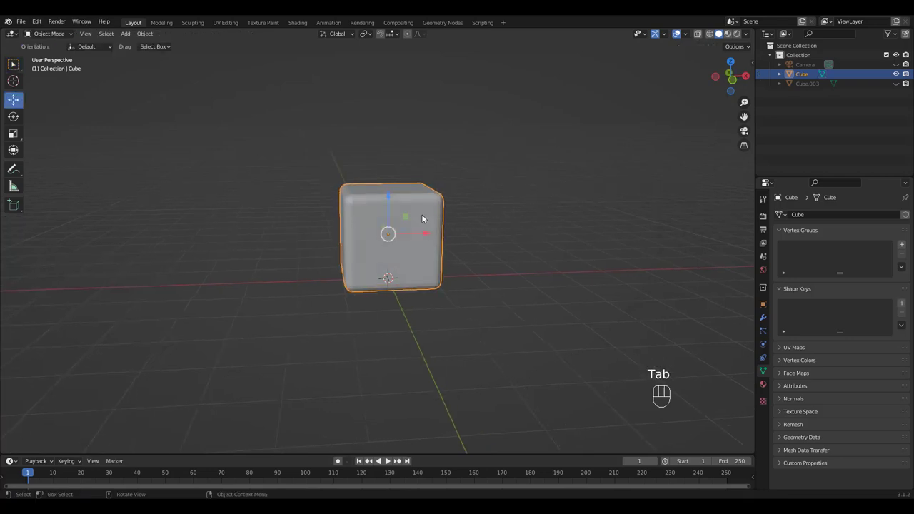
Shade the cube smooth and enable Auto Smooth for its normals
right_click(421, 215)
click(419, 217)
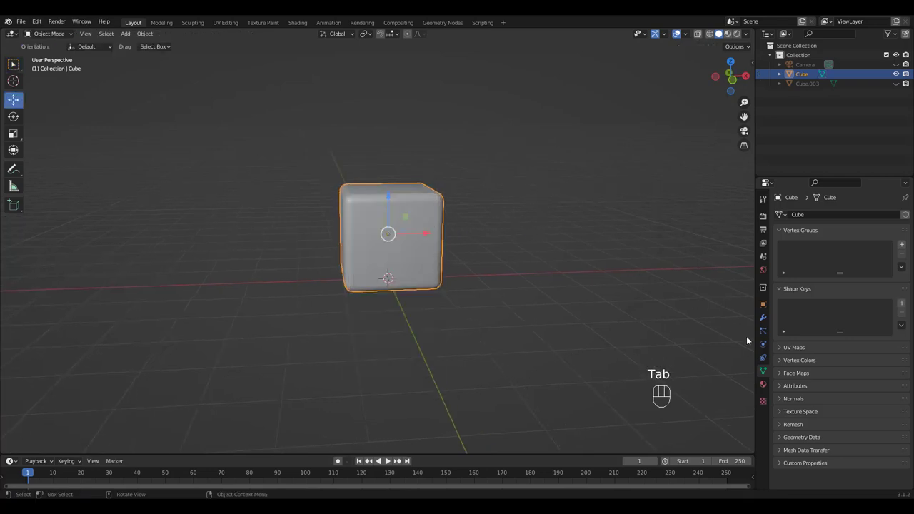
click(780, 399)
click(829, 413)
Create a new material for the cube in the Shading workspace and move its Principled BSDF node aside
mouse_move(399, 193)
ctrl+middle_down()
mouse_move(414, 172)
mouse_move(420, 192)
ctrl+middle_up()
click(296, 22)
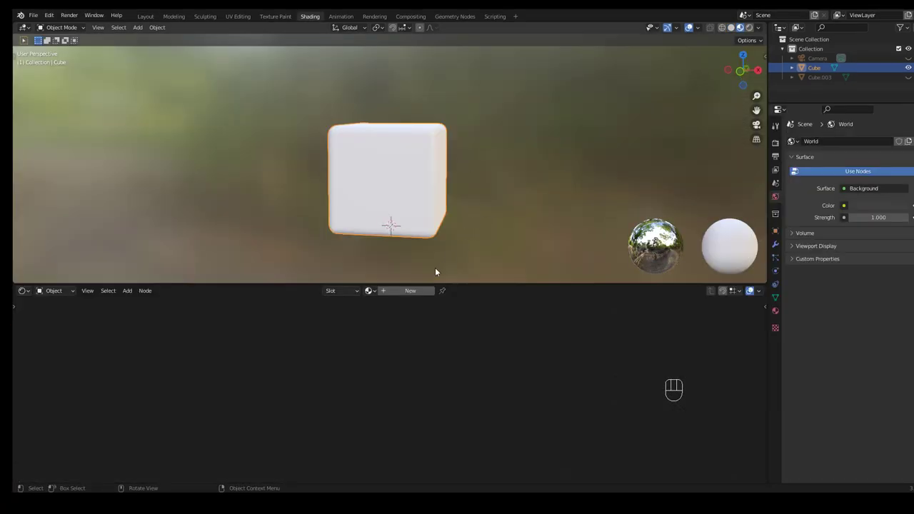
click(408, 292)
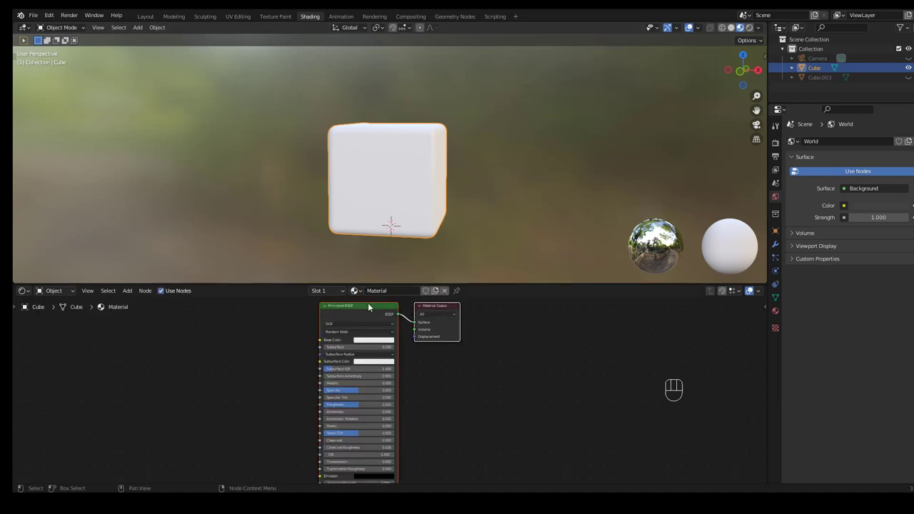
drag(368, 306, 478, 315)
Add an Image Texture node and a Normal Map node to the material, spaced out before the Principled BSDF node
key(shift+a)
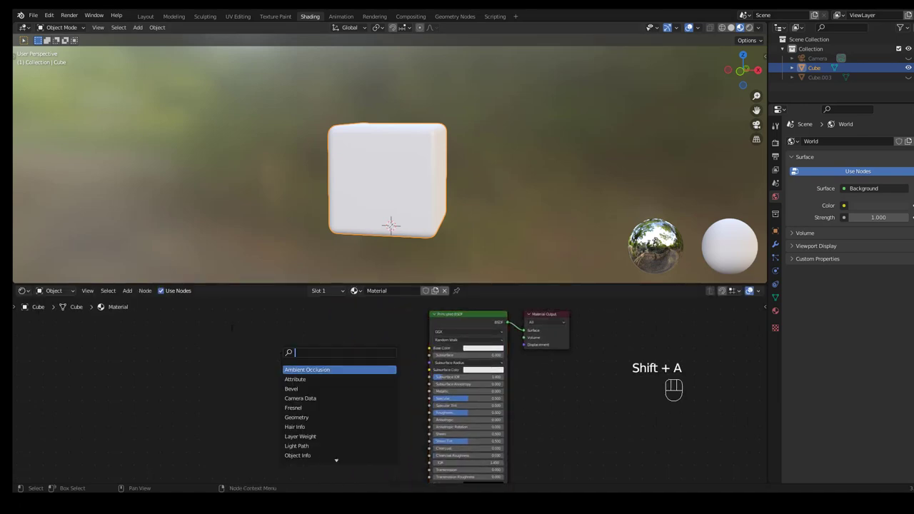
text(image)
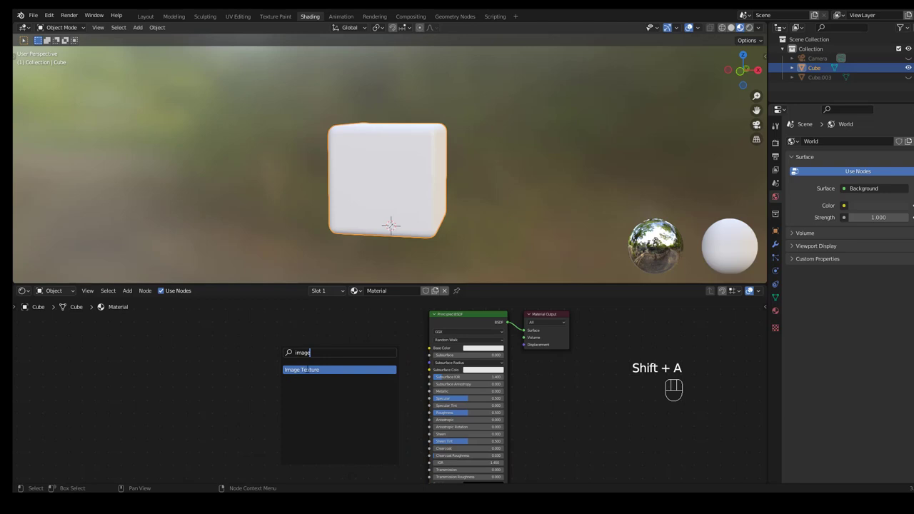
key(Return)
click(364, 381)
key(shift+a)
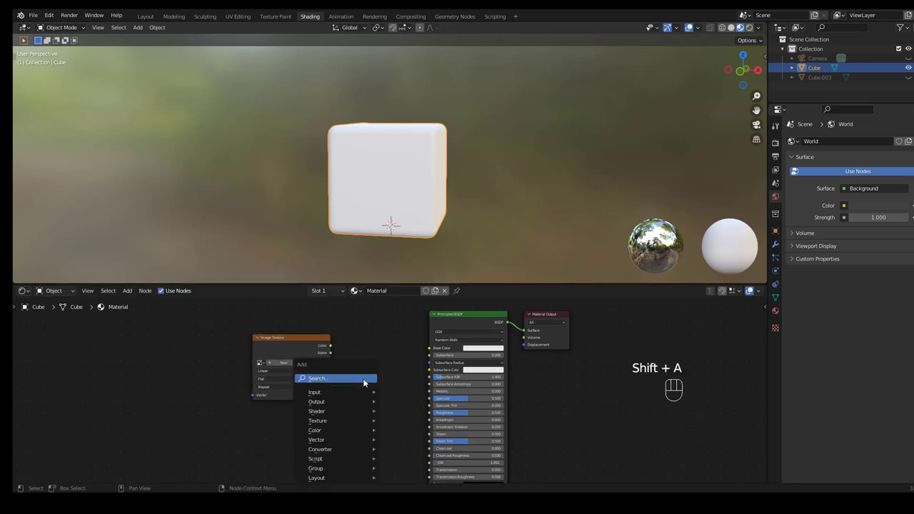
click(363, 380)
text(norm)
click(378, 402)
click(353, 389)
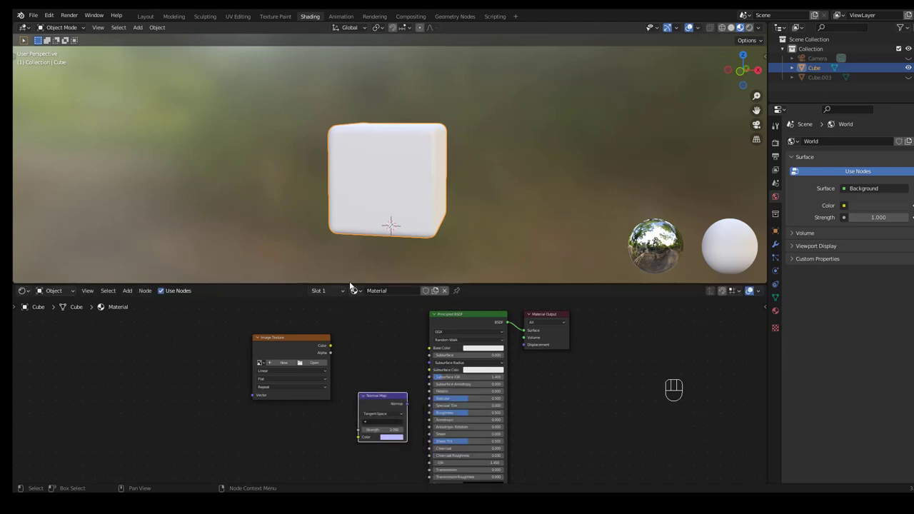
drag(304, 338, 280, 343)
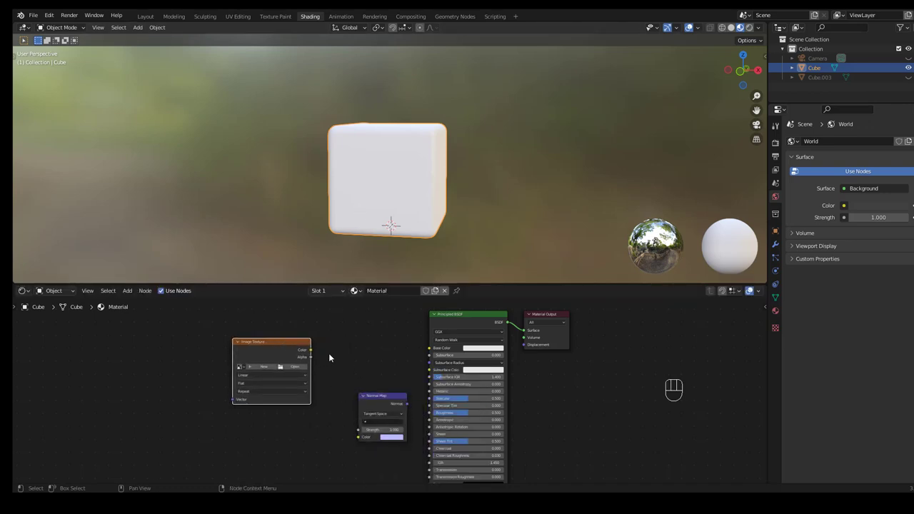
Load decal.png into the Image Texture node
ctrl+middle_drag(329, 353, 341, 314)
click(270, 378)
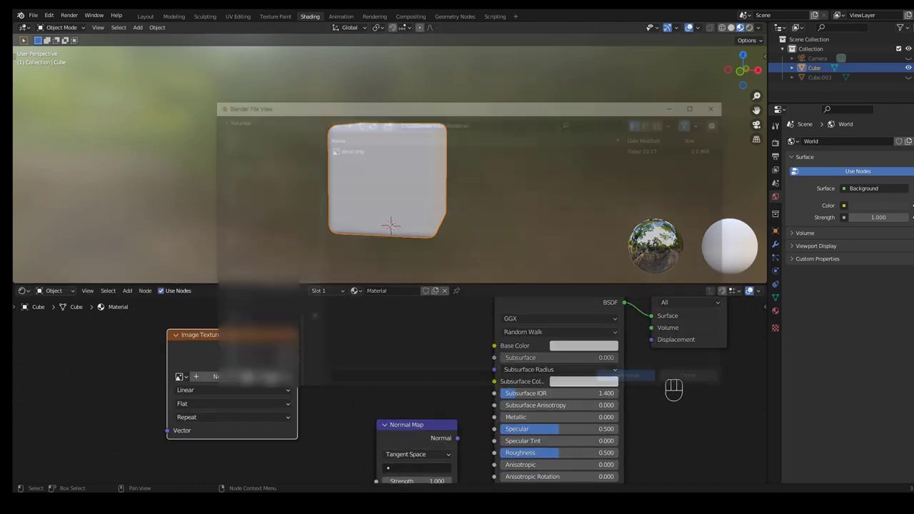
click(354, 152)
click(632, 379)
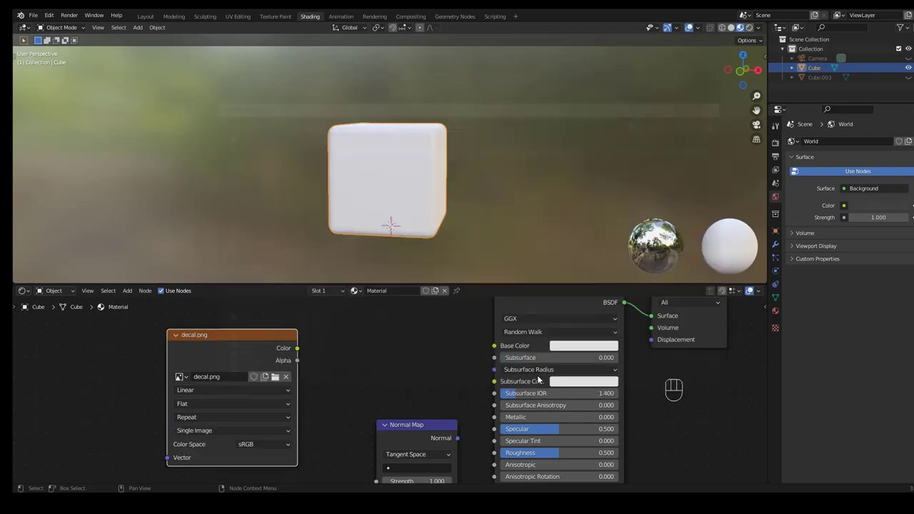
Set the decal image's color space to Non-Color and its extension mode to Extend
click(260, 444)
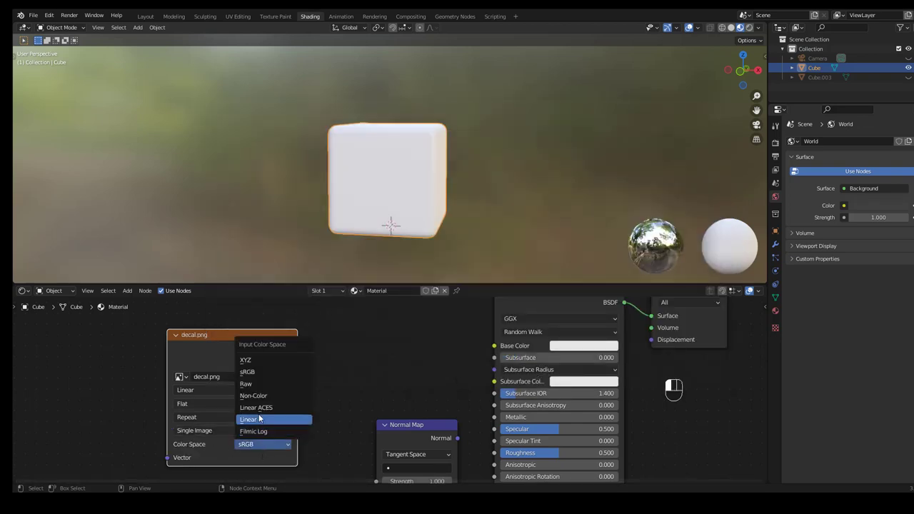
click(254, 396)
click(255, 417)
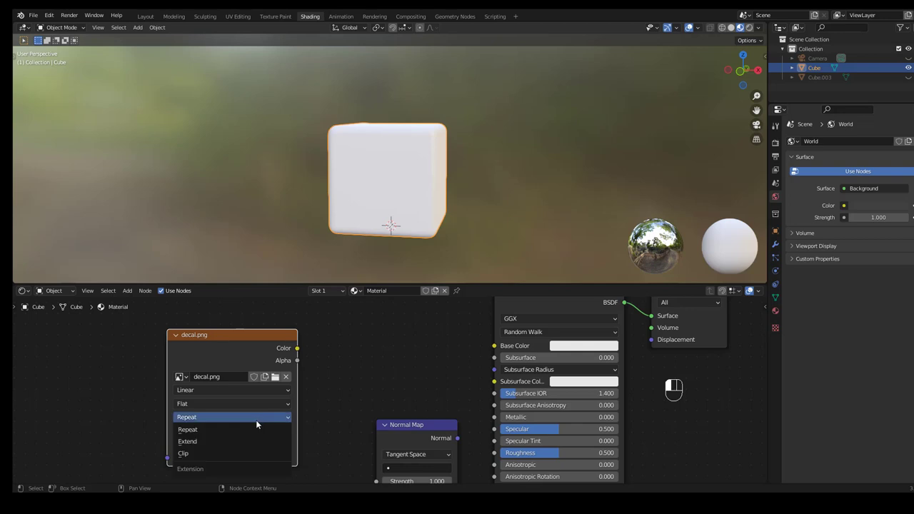
click(236, 440)
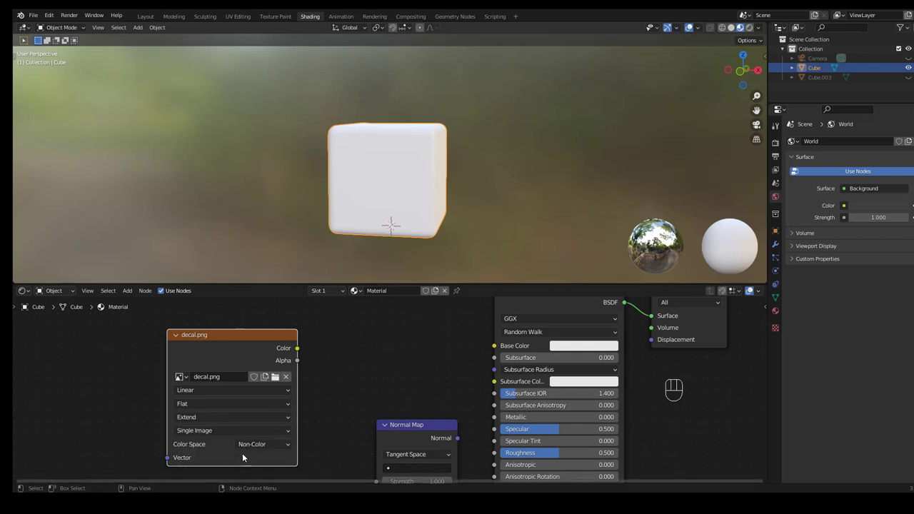
Connect the decal's Color to the Normal Map's Color input, and the Normal Map to the Principled BSDF's Normal input
drag(410, 424, 388, 354)
drag(296, 348, 353, 422)
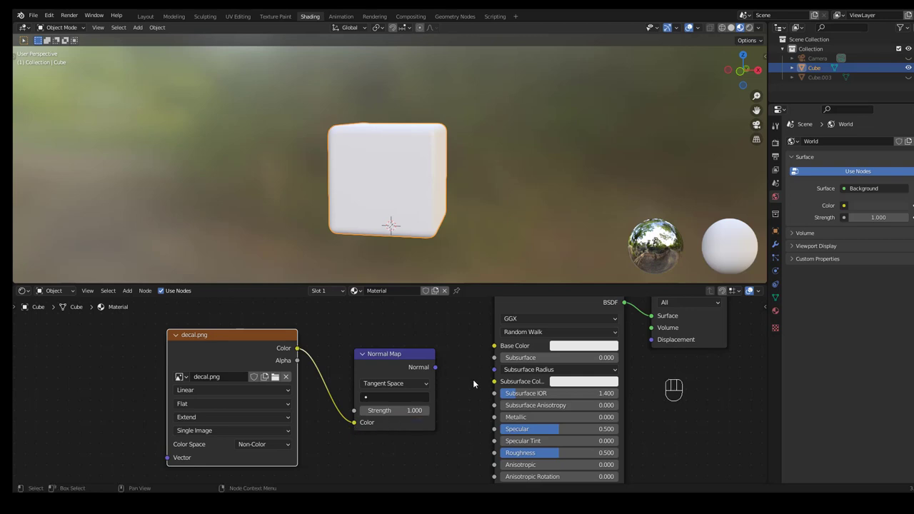
middle_drag(473, 379, 401, 360)
drag(389, 314, 427, 432)
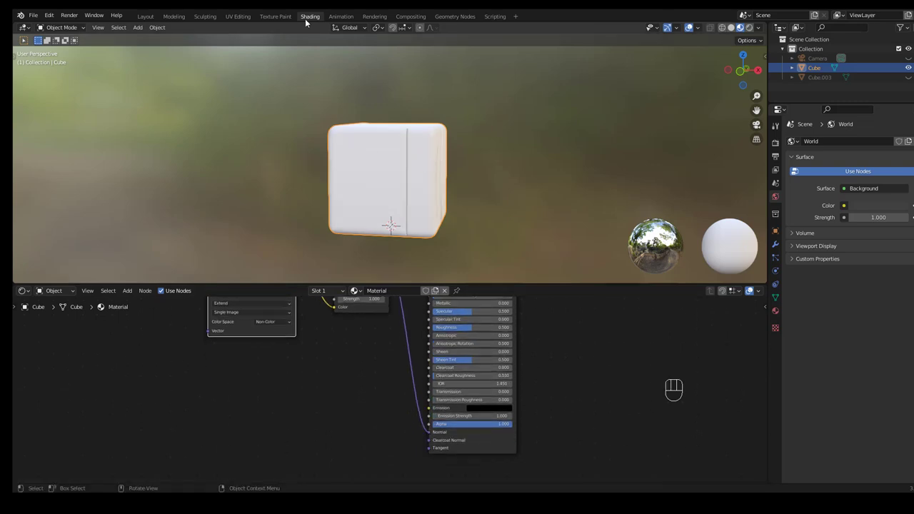
Unwrap the entire cube with Smart UV Project in the UV Editing workspace, adjusting the island margin
click(230, 19)
ctrl+middle_drag(265, 88, 346, 196)
key(a)
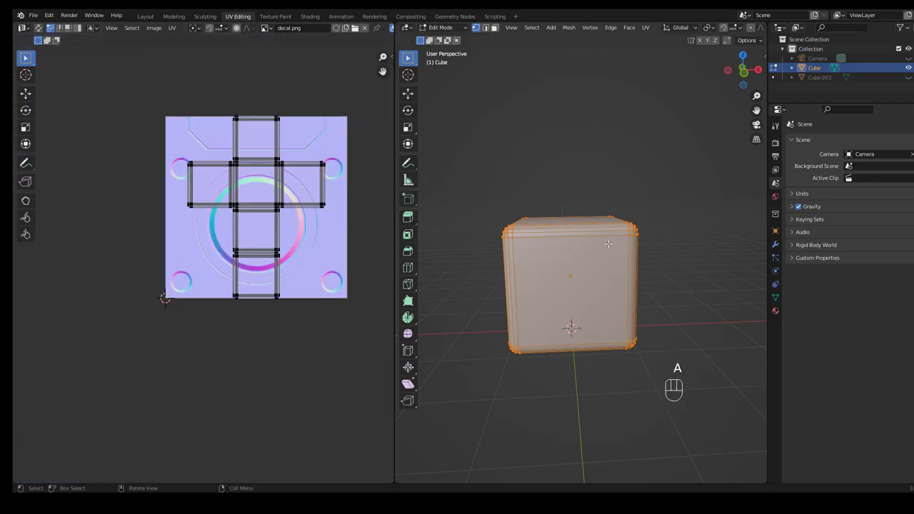
key(u)
click(592, 256)
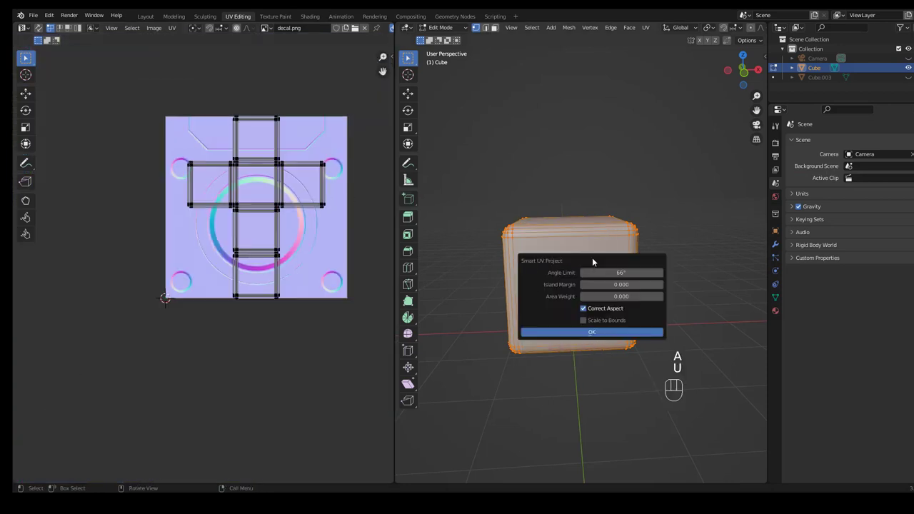
click(630, 284)
text(0.0)
click(600, 332)
click(367, 163)
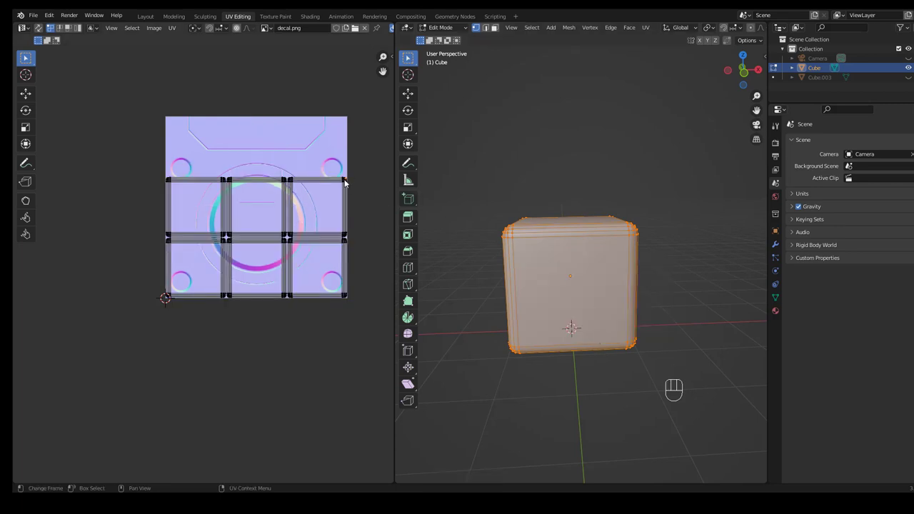
Enable UV sync selection, switch to face selection and pick the cube's front face to locate its UV island
mouse_move(564, 247)
middle_down()
mouse_move(614, 235)
mouse_move(563, 246)
middle_up()
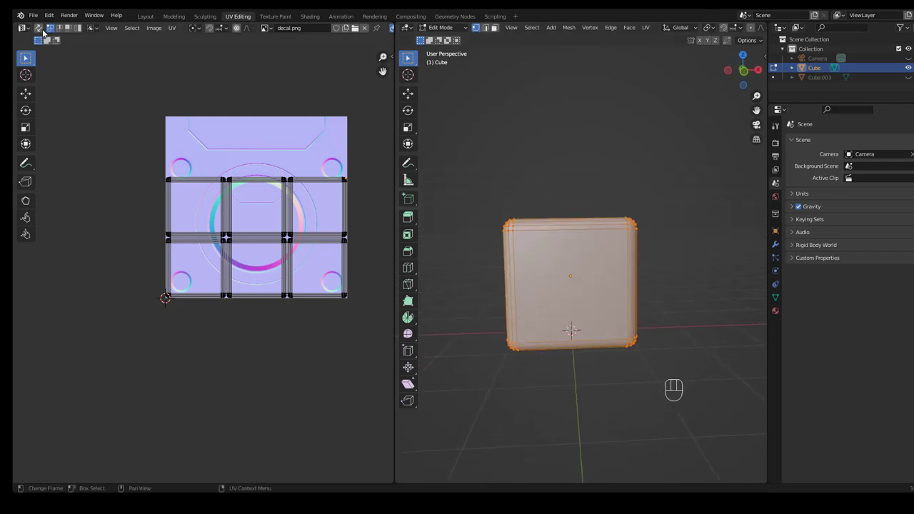
click(39, 28)
click(708, 237)
key(3)
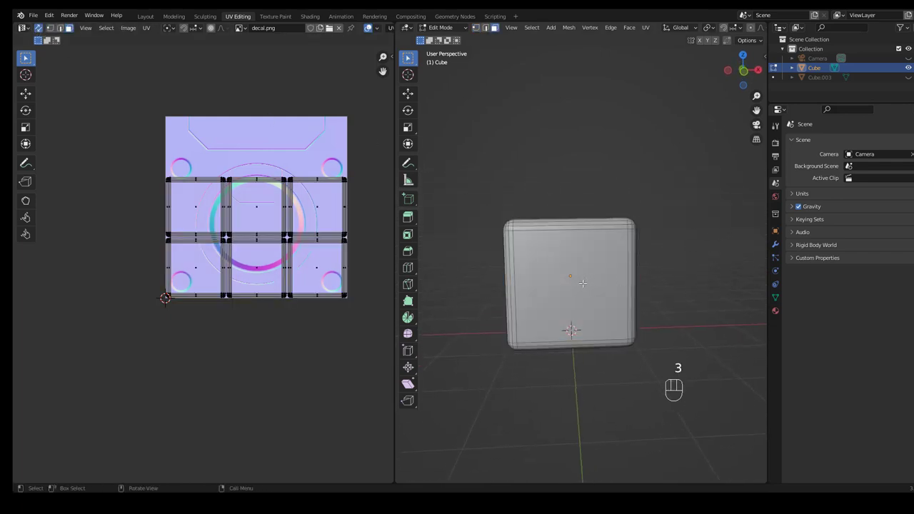
click(579, 292)
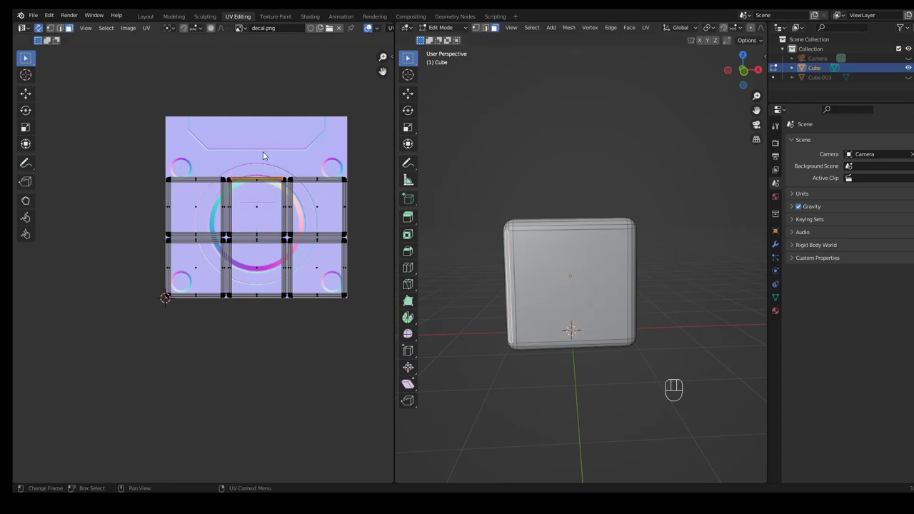
Select the five UV islands around the upper middle one and move them off the decal image, down to its lower left
key(l)
key(l)
key(l)
key(l)
key(l)
key(g)
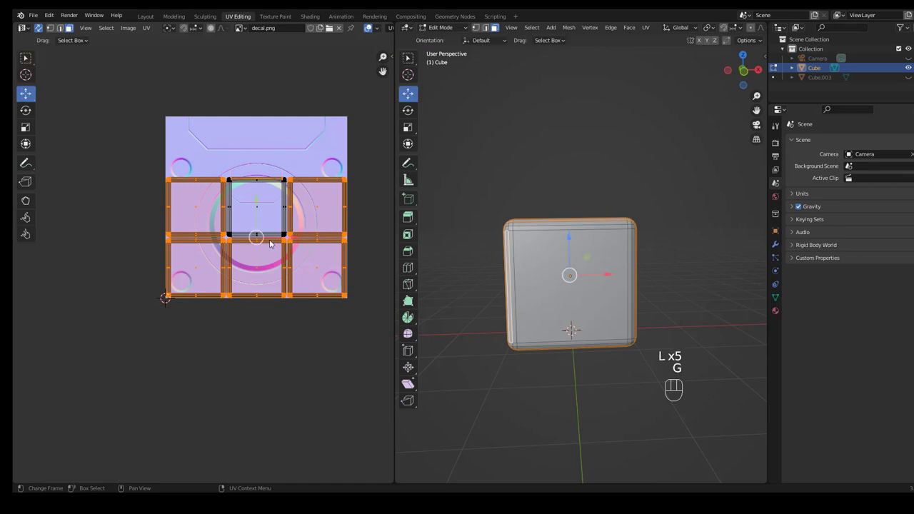
click(119, 422)
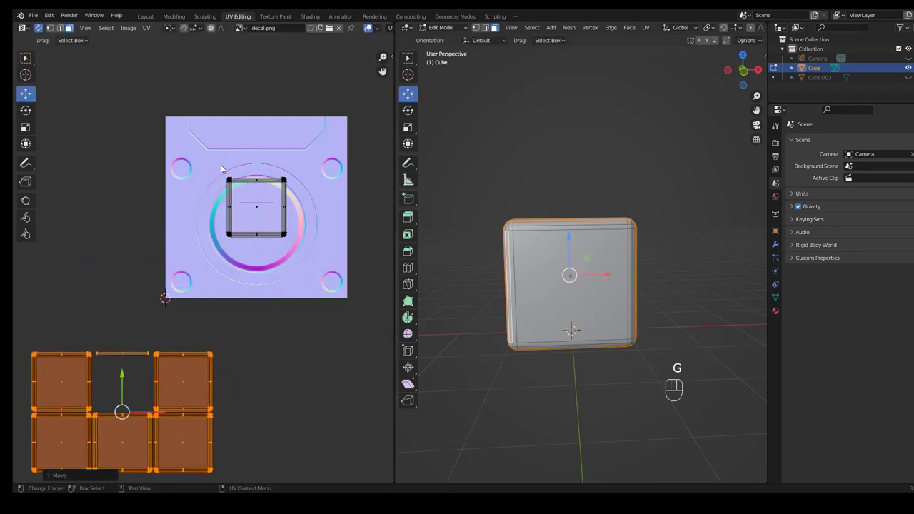
Select the whole remaining UV island and scale it up about 3.5 times so its central face covers the decal image
click(257, 181)
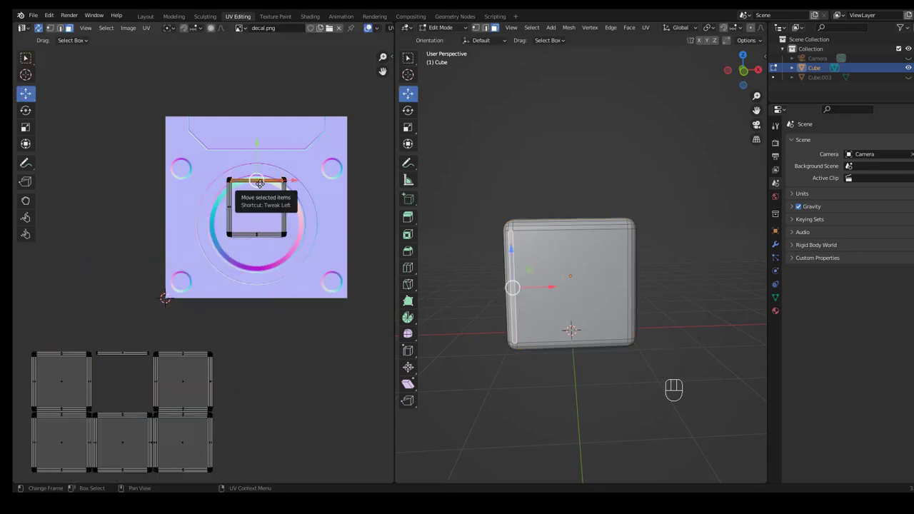
key(l)
key(s)
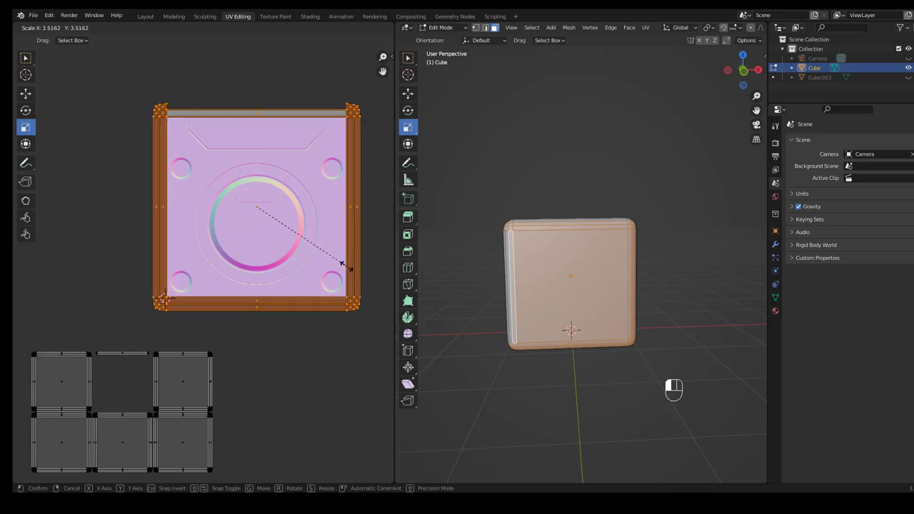
click(350, 268)
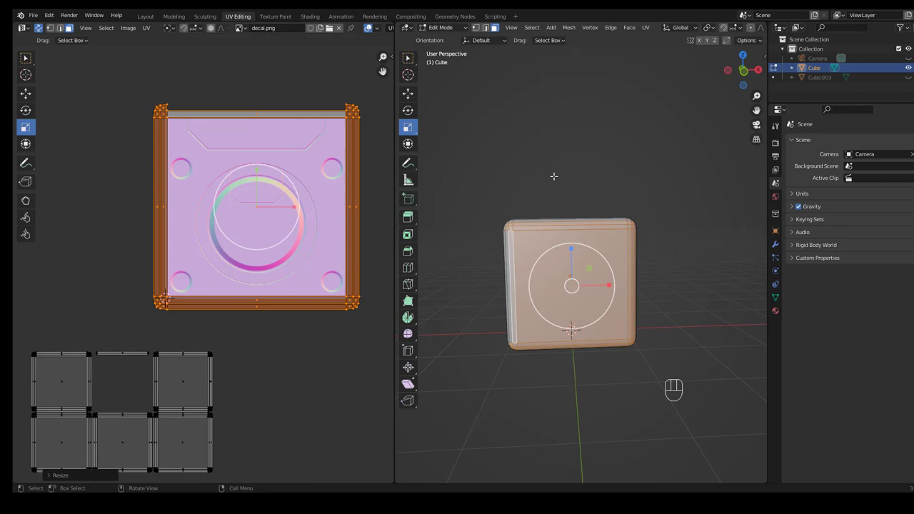
Switch the 3D view to Material Preview and rotate the enlarged UV island by exactly -90° to set the decal upright
scroll(746, 27, down, 5)
click(740, 28)
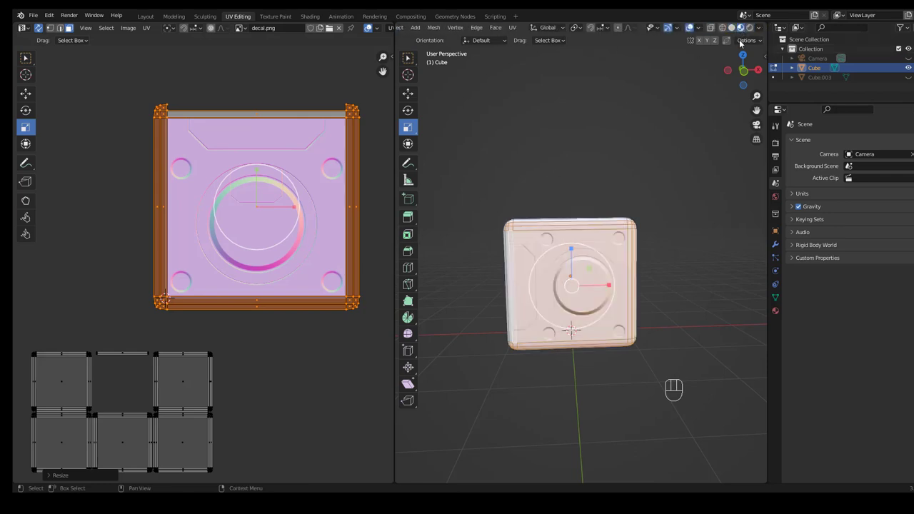
key(r)
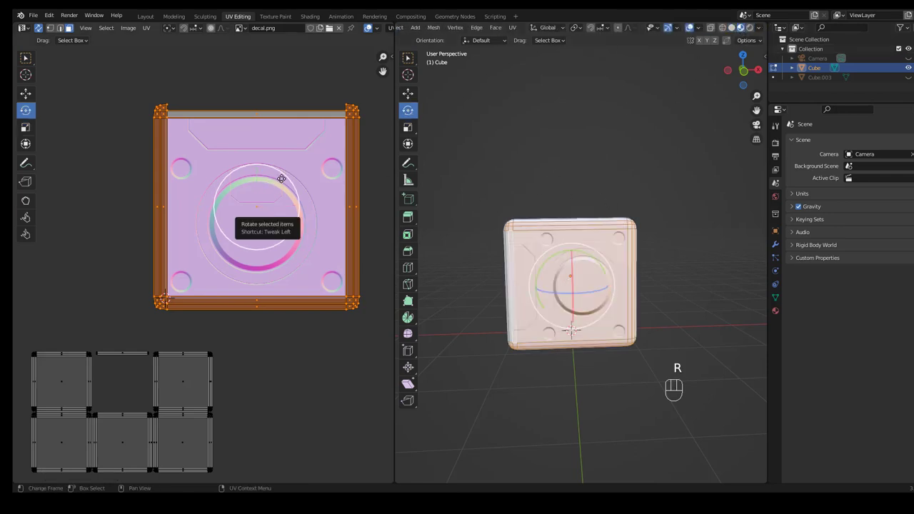
drag(165, 297, 227, 194)
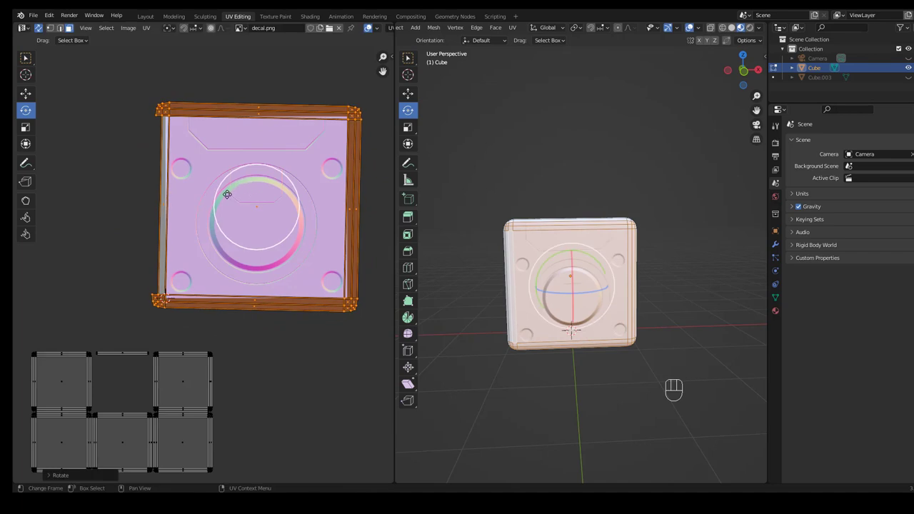
click(61, 476)
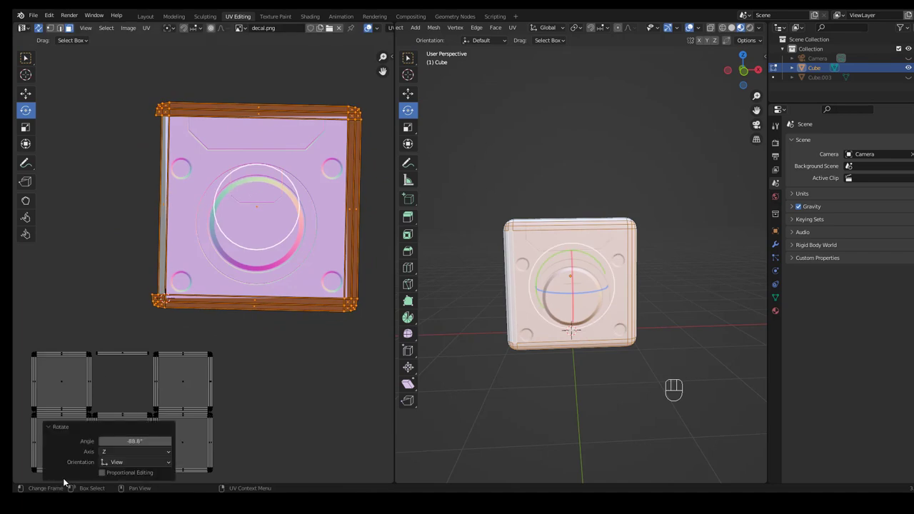
click(136, 442)
text(-90)
key(Return)
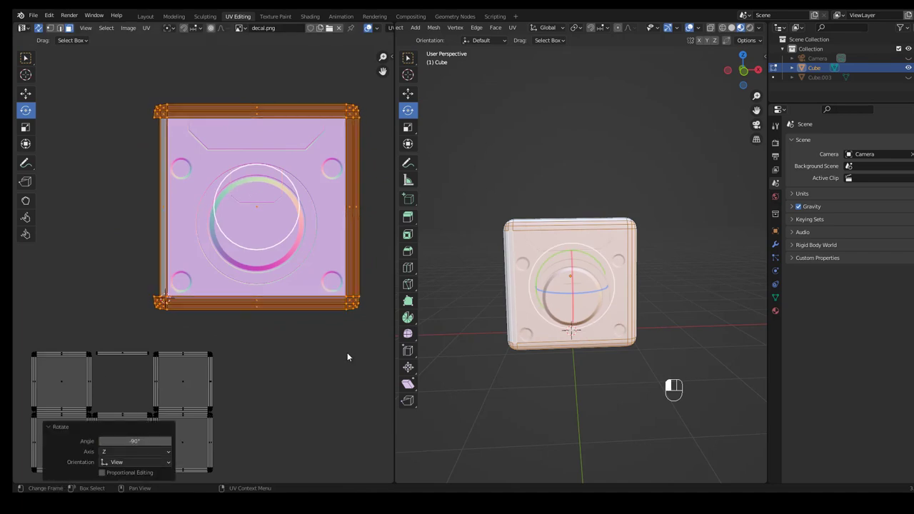
Show the cube in Material Preview in the Layout workspace and set its material's Metallic value to 1.000
click(146, 15)
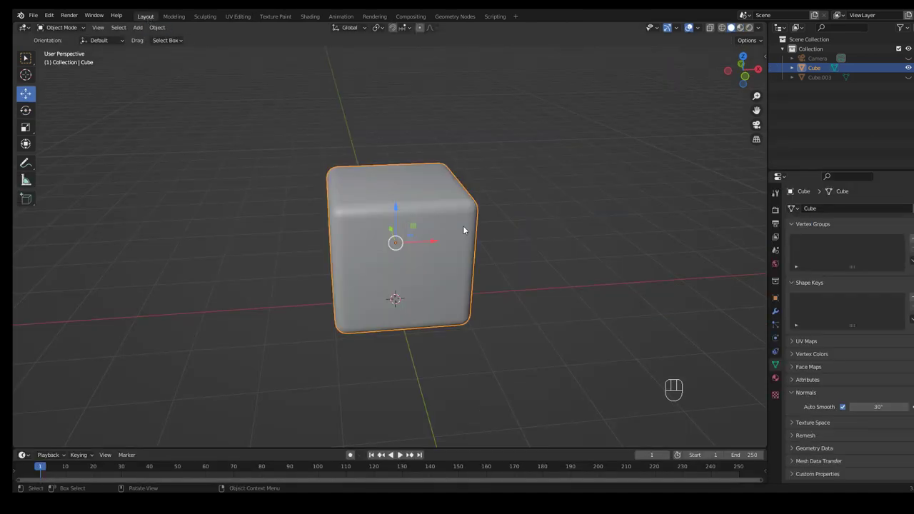
click(739, 27)
mouse_move(514, 217)
ctrl+middle_down()
mouse_move(513, 194)
mouse_move(528, 186)
mouse_move(510, 172)
mouse_move(515, 180)
ctrl+middle_up()
click(775, 378)
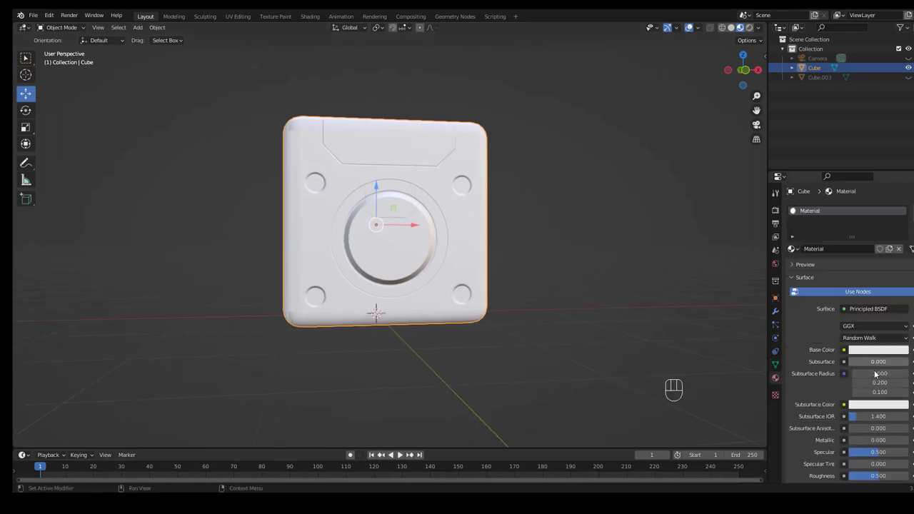
drag(860, 440, 911, 440)
Turn on the Statistics overlay in the viewport to display the cube's geometry counts
middle_drag(561, 187, 459, 191)
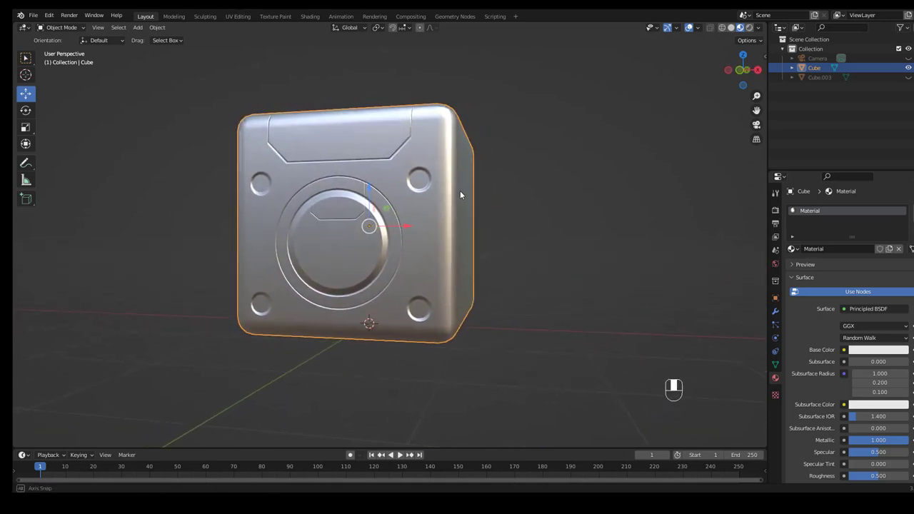
click(697, 28)
click(640, 106)
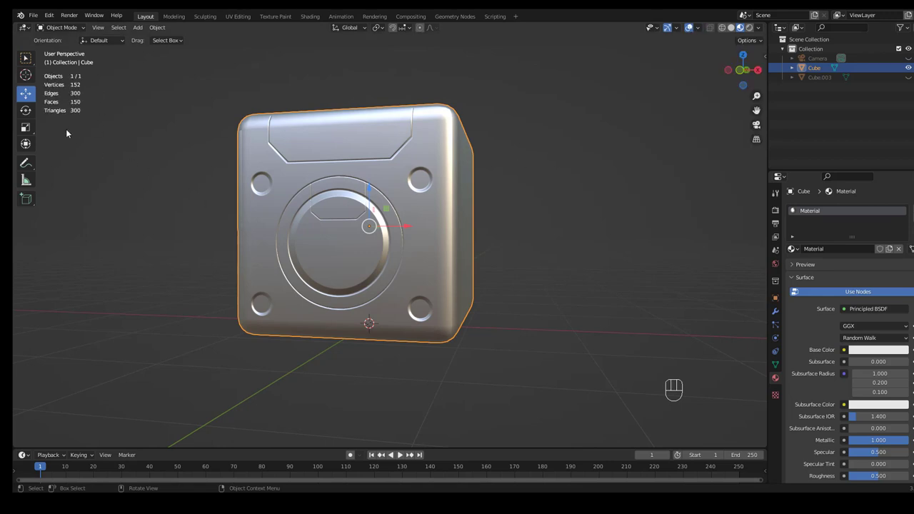